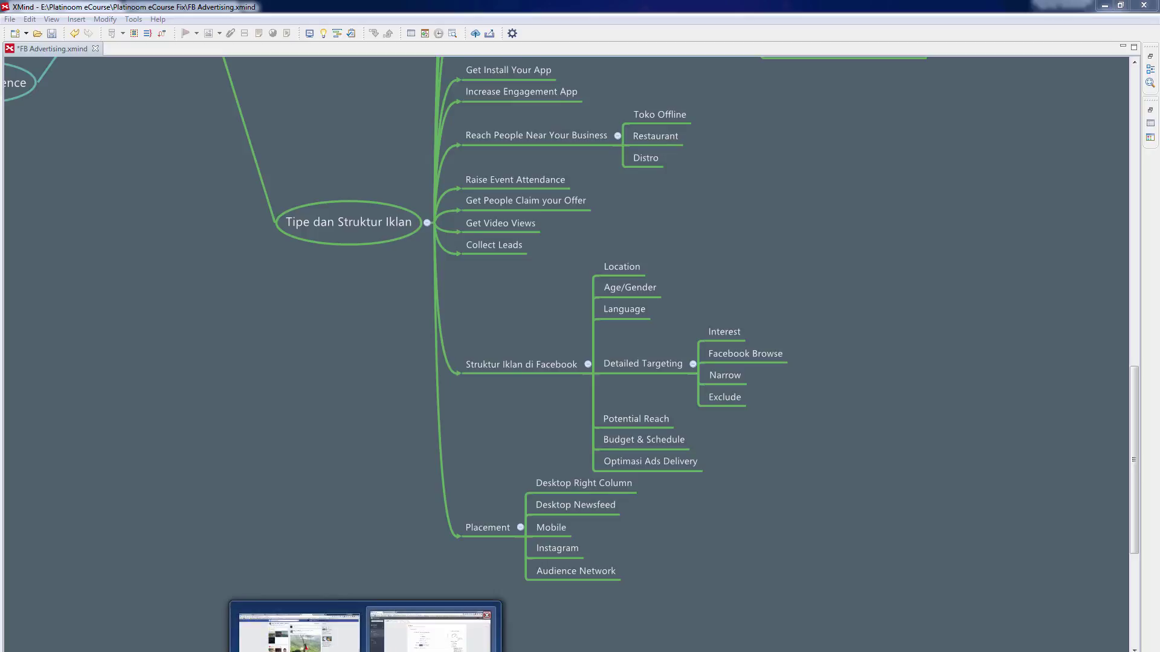
Switch to the Facebook Ads Manager window and review the location types, age and gender settings in the Audience section
{"action": "left_click", "coordinate": [431, 631]}
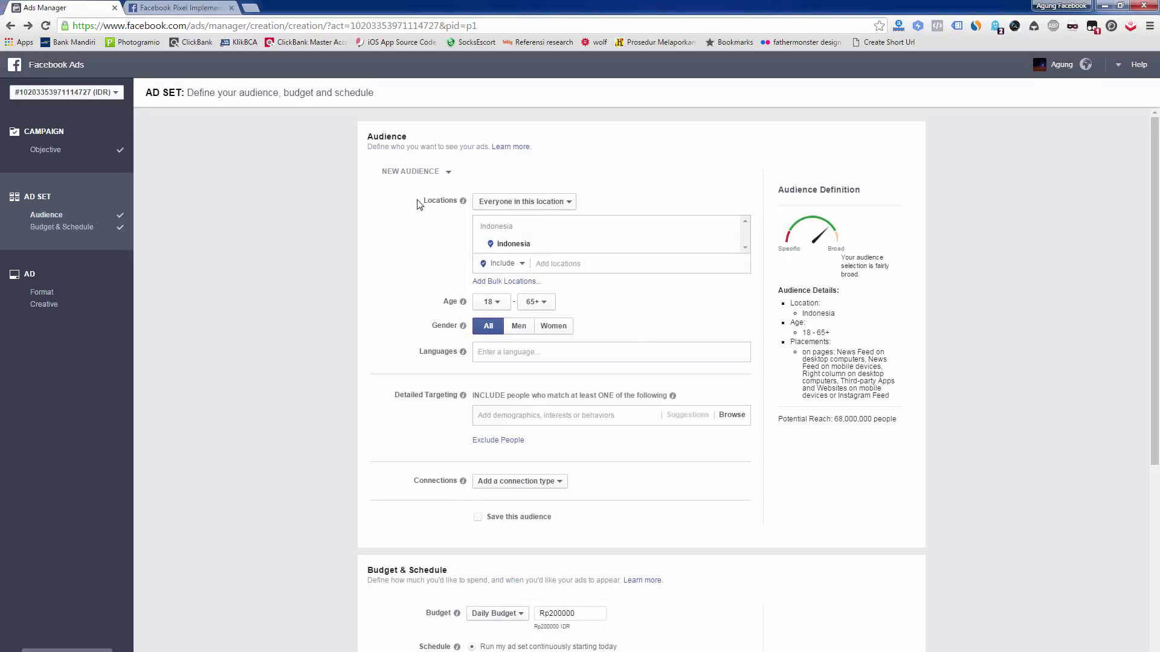
{"action": "left_click_drag", "start_coordinate": [424, 200], "coordinate": [457, 200]}
{"action": "left_click", "coordinate": [560, 205]}
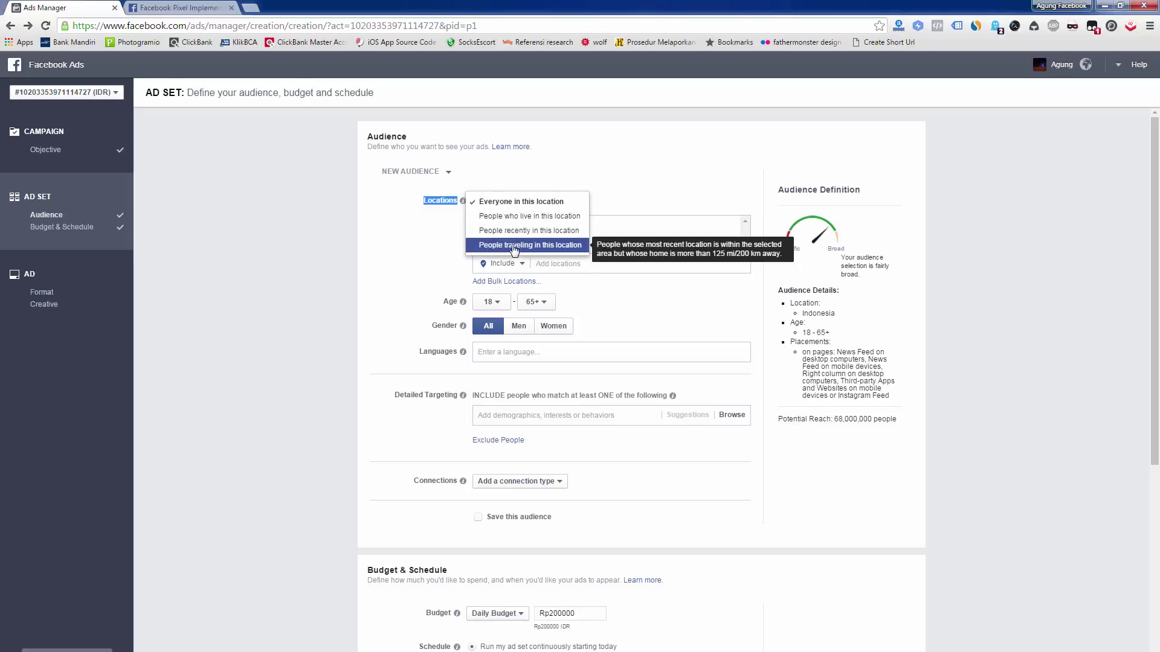
{"action": "left_click", "coordinate": [430, 259]}
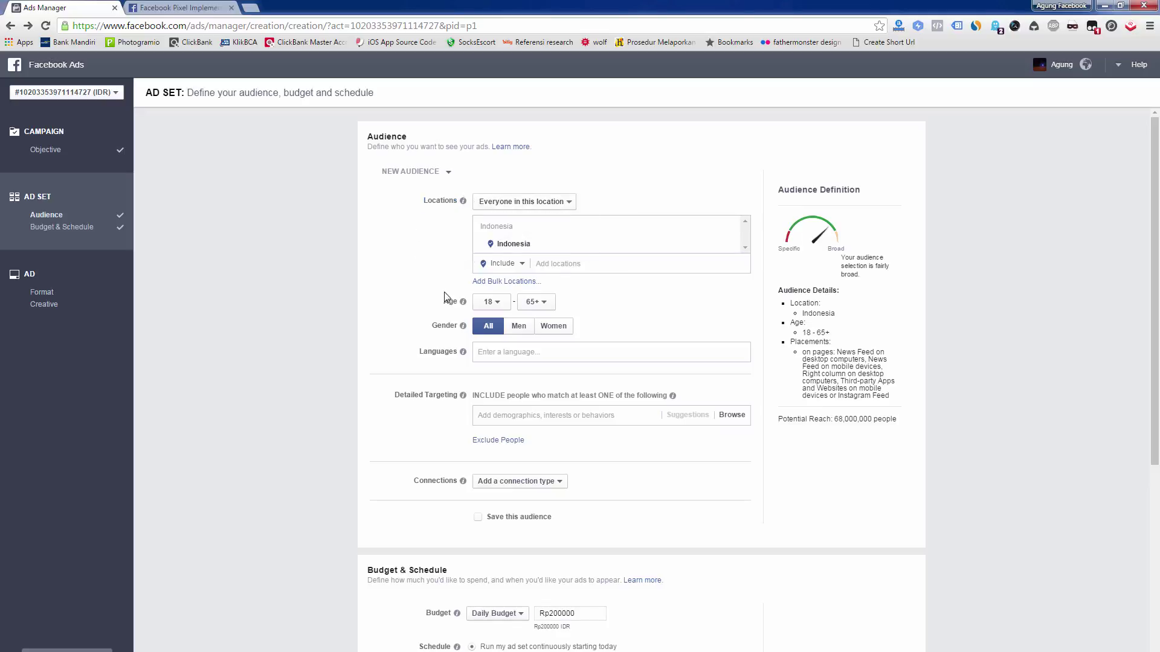
{"action": "left_click_drag", "start_coordinate": [425, 305], "coordinate": [458, 300]}
{"action": "left_click", "coordinate": [408, 305]}
{"action": "mouse_move", "coordinate": [464, 327]}
Browse the Interests categories available for Detailed Targeting
{"action": "left_click", "coordinate": [732, 416]}
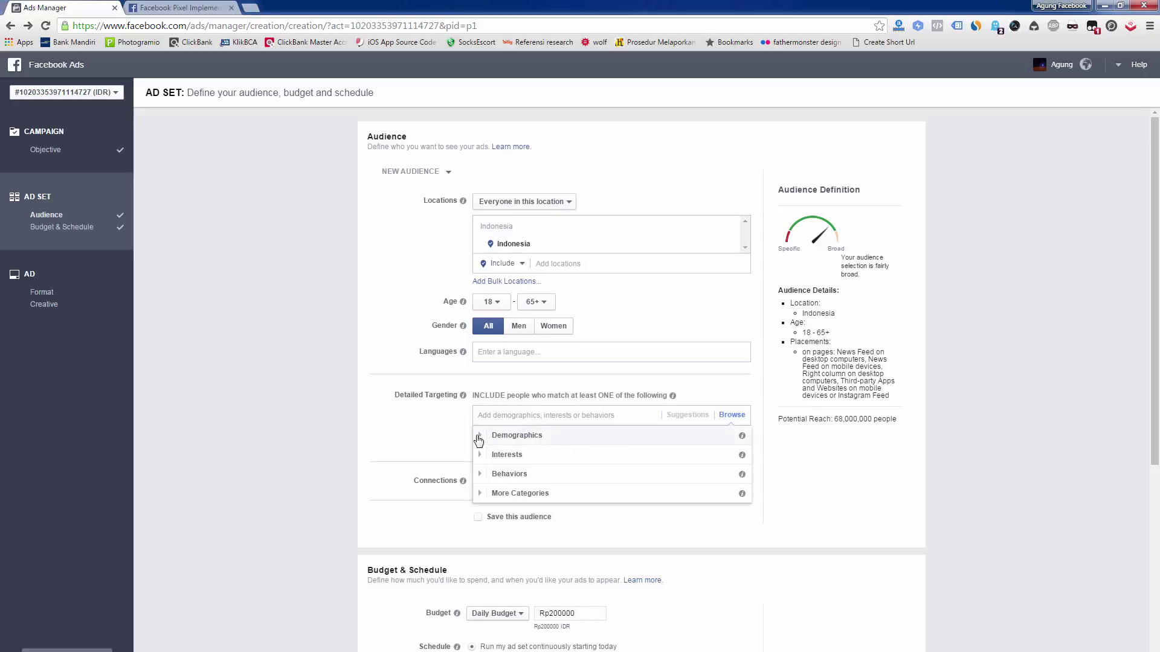
{"action": "left_click", "coordinate": [480, 454]}
{"action": "scroll", "coordinate": [554, 514], "scroll_direction": "down", "scroll_amount": 1}
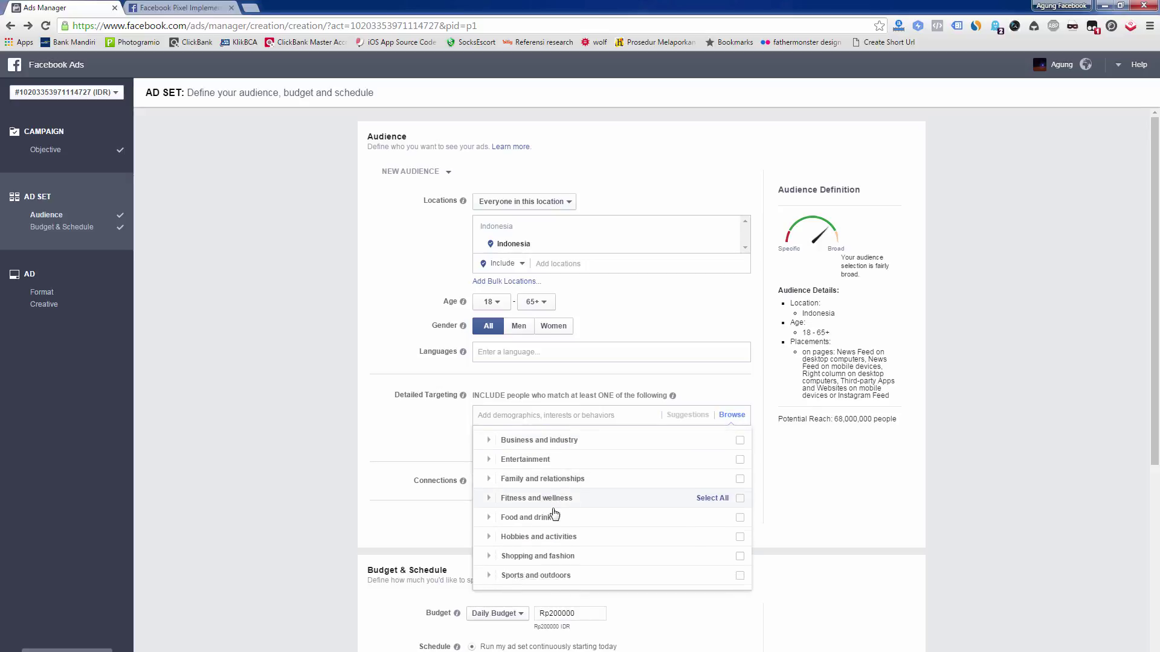
{"action": "scroll", "coordinate": [553, 514], "scroll_direction": "down", "scroll_amount": 2}
{"action": "scroll", "coordinate": [552, 515], "scroll_direction": "up", "scroll_amount": 3}
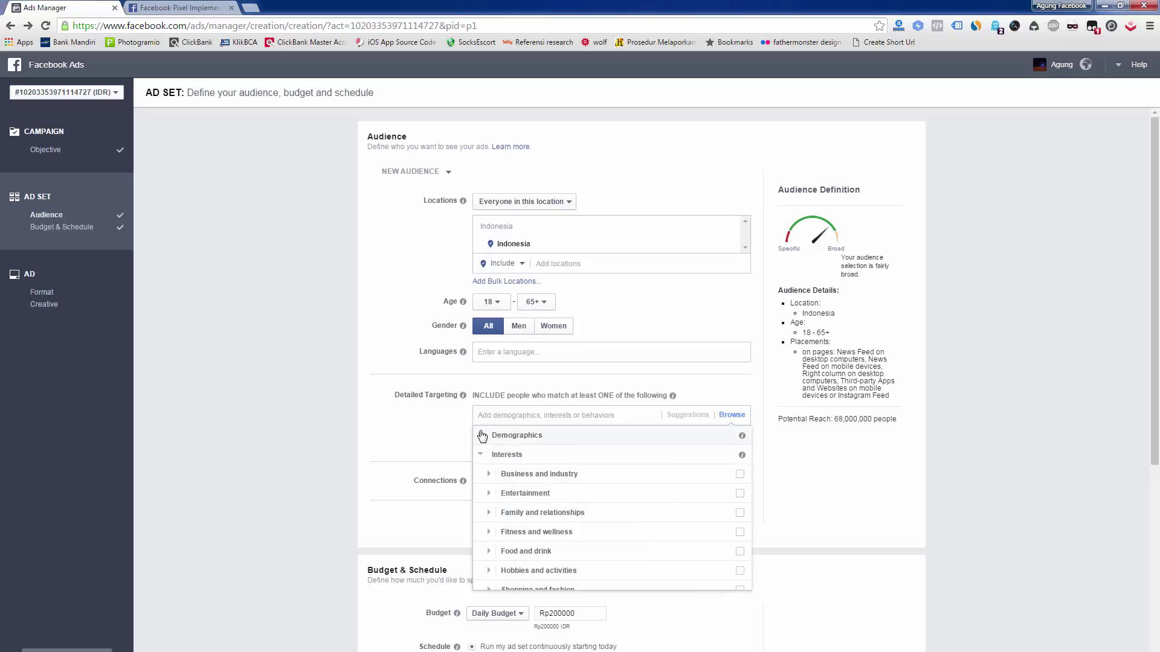
Examine the Relationship Status options within the Demographics targeting categories, and close the category browser
{"action": "left_click", "coordinate": [482, 435]}
{"action": "scroll", "coordinate": [582, 487], "scroll_direction": "down", "scroll_amount": 1}
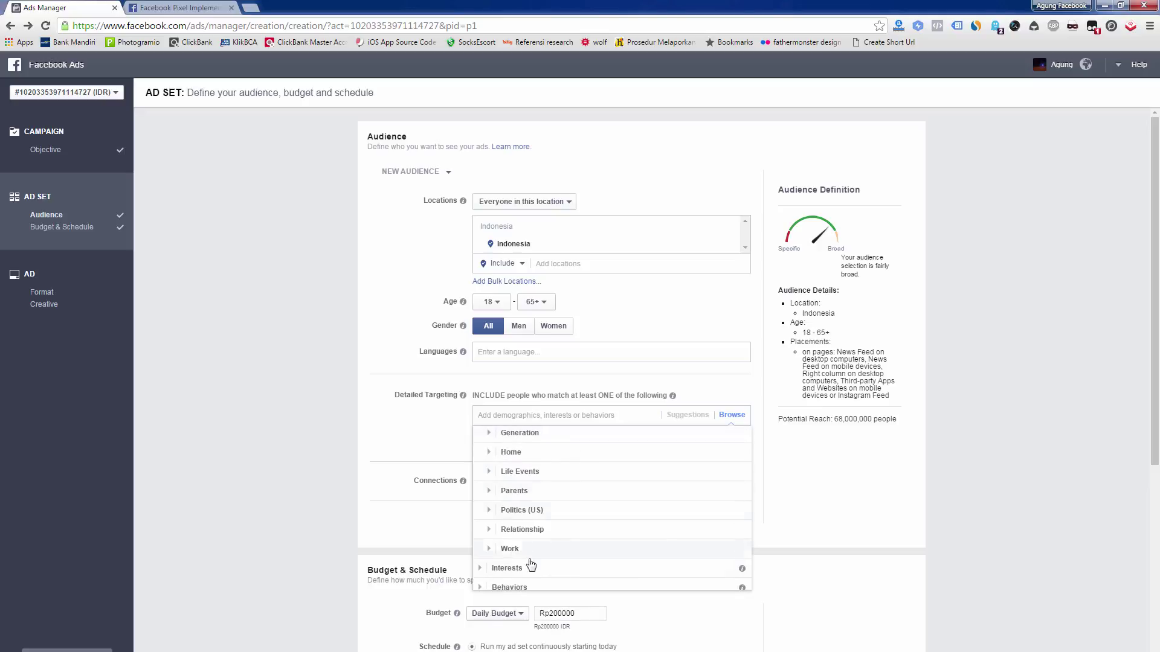
{"action": "left_click", "coordinate": [489, 535]}
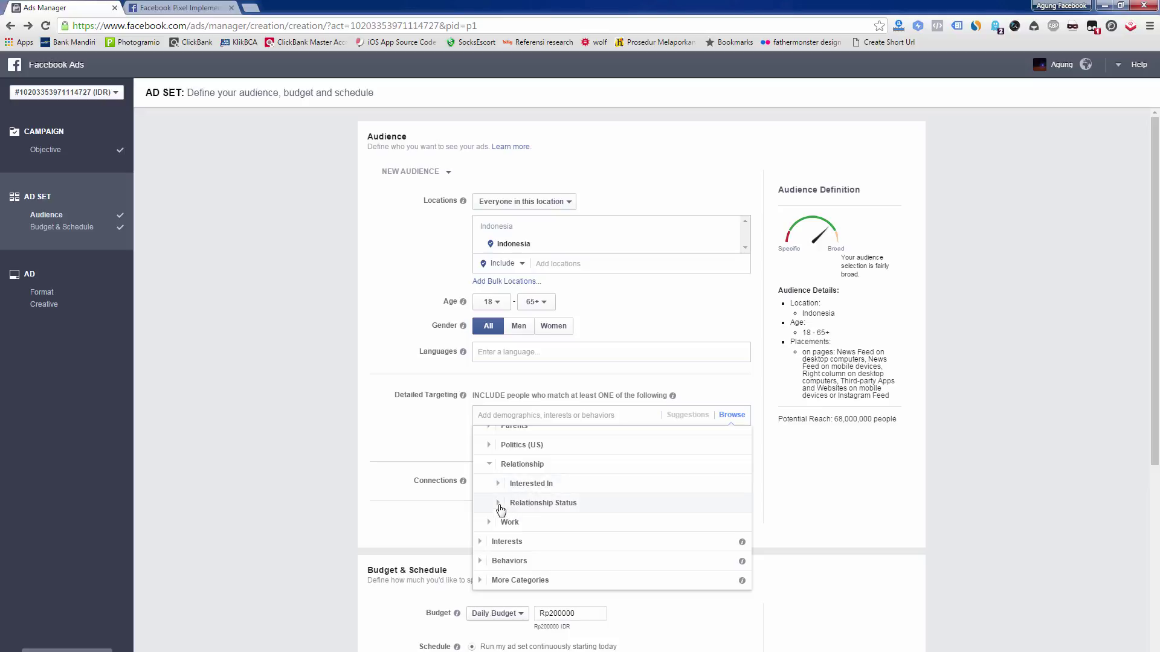
{"action": "left_click", "coordinate": [498, 505]}
{"action": "scroll", "coordinate": [580, 542], "scroll_direction": "down", "scroll_amount": 1}
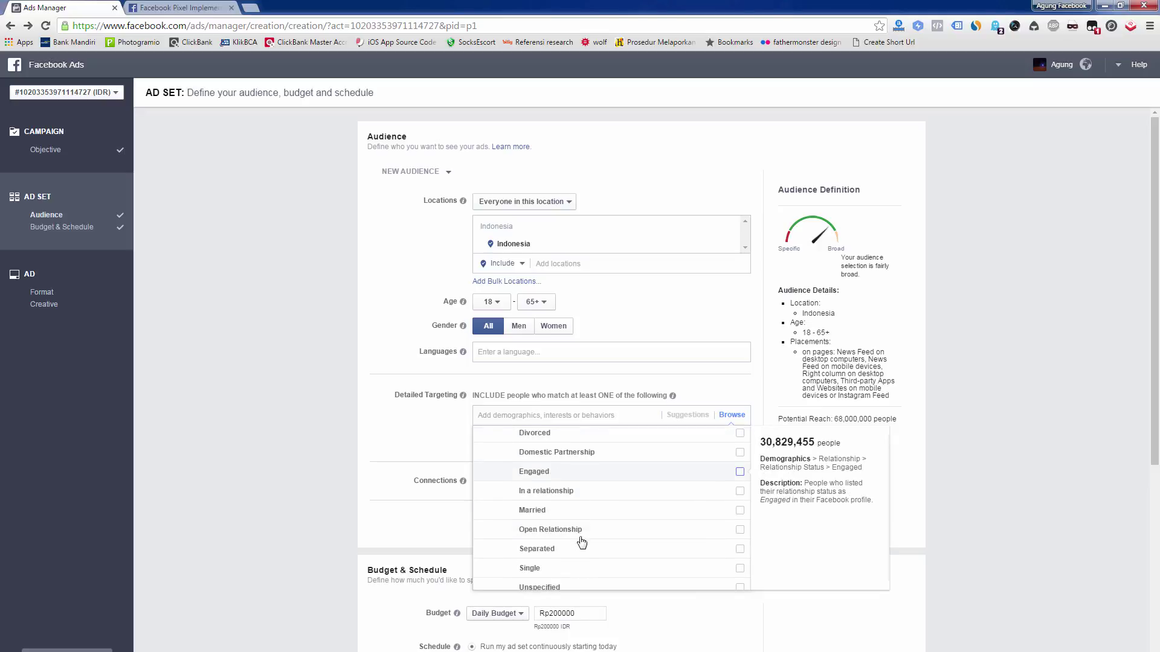
{"action": "left_click", "coordinate": [732, 415]}
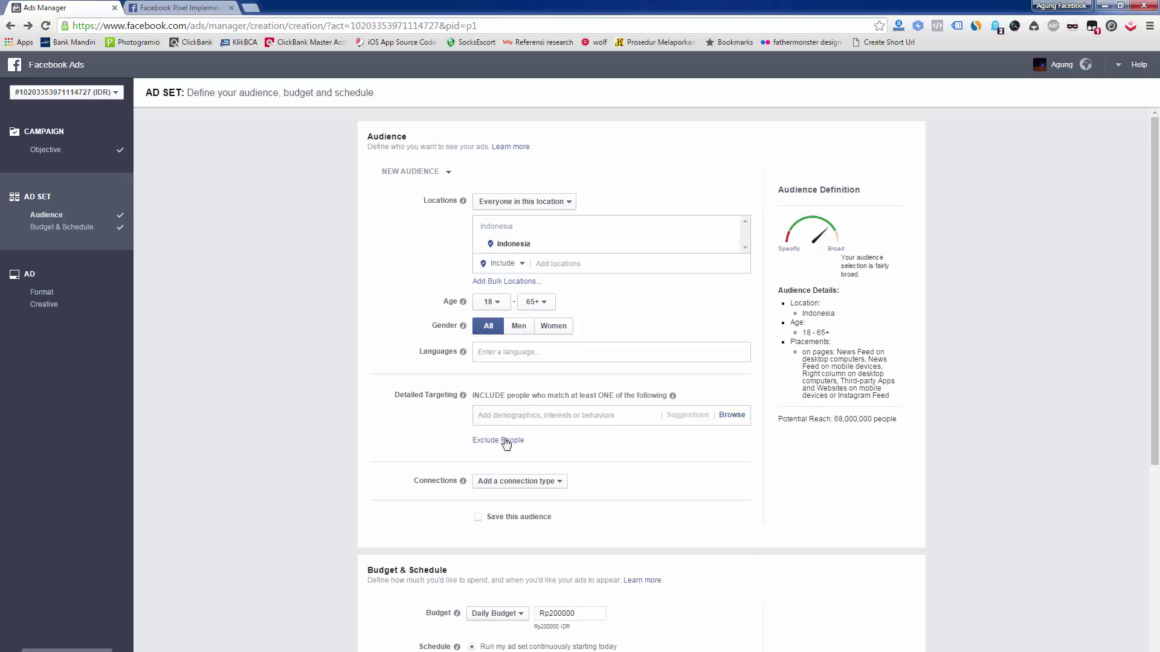
{"action": "left_click", "coordinate": [732, 417]}
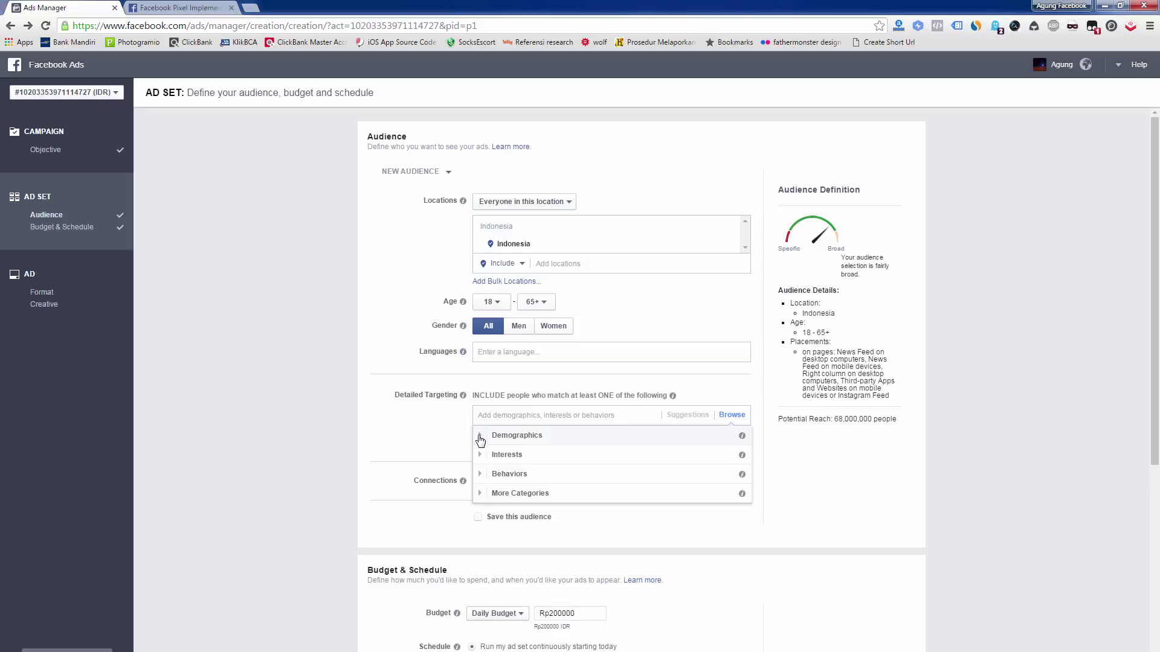
{"action": "left_click", "coordinate": [396, 451]}
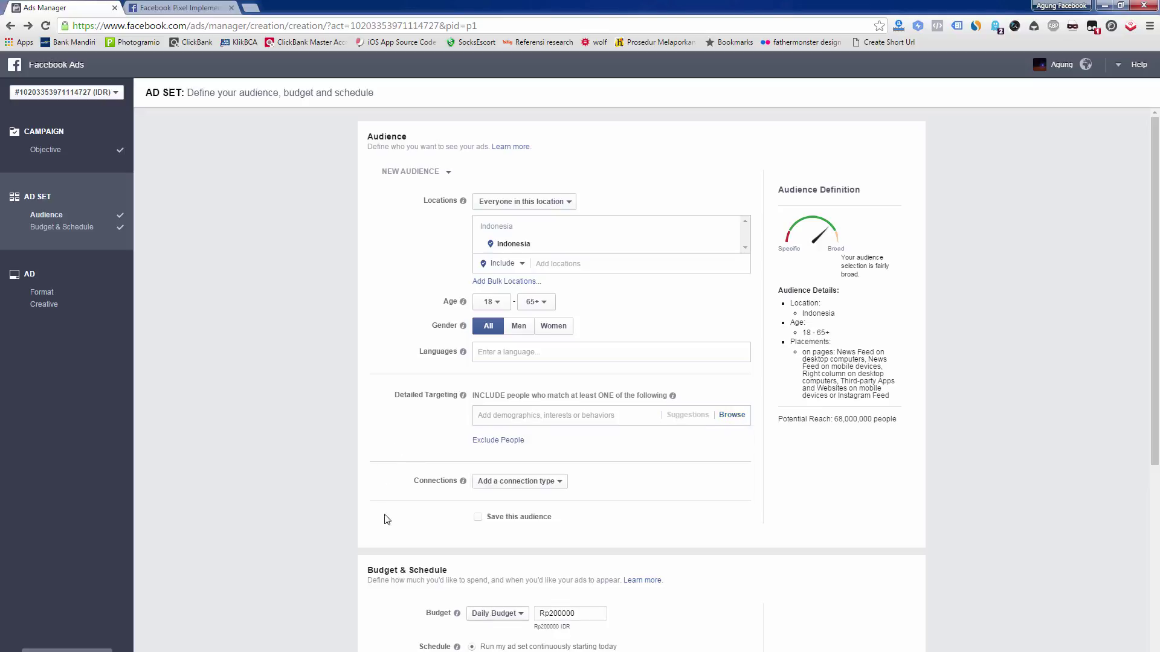
Review the Facebook Pages connection types available under Connections, without choosing one
{"action": "left_click", "coordinate": [556, 482]}
{"action": "mouse_move", "coordinate": [534, 503]}
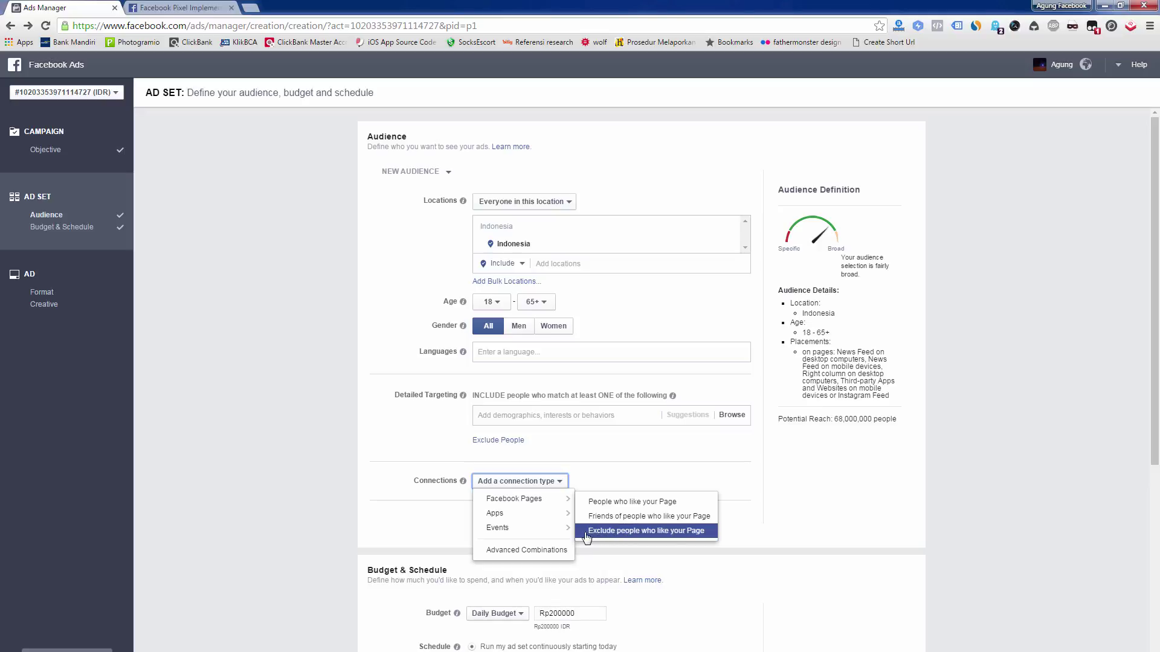
{"action": "left_click", "coordinate": [764, 506]}
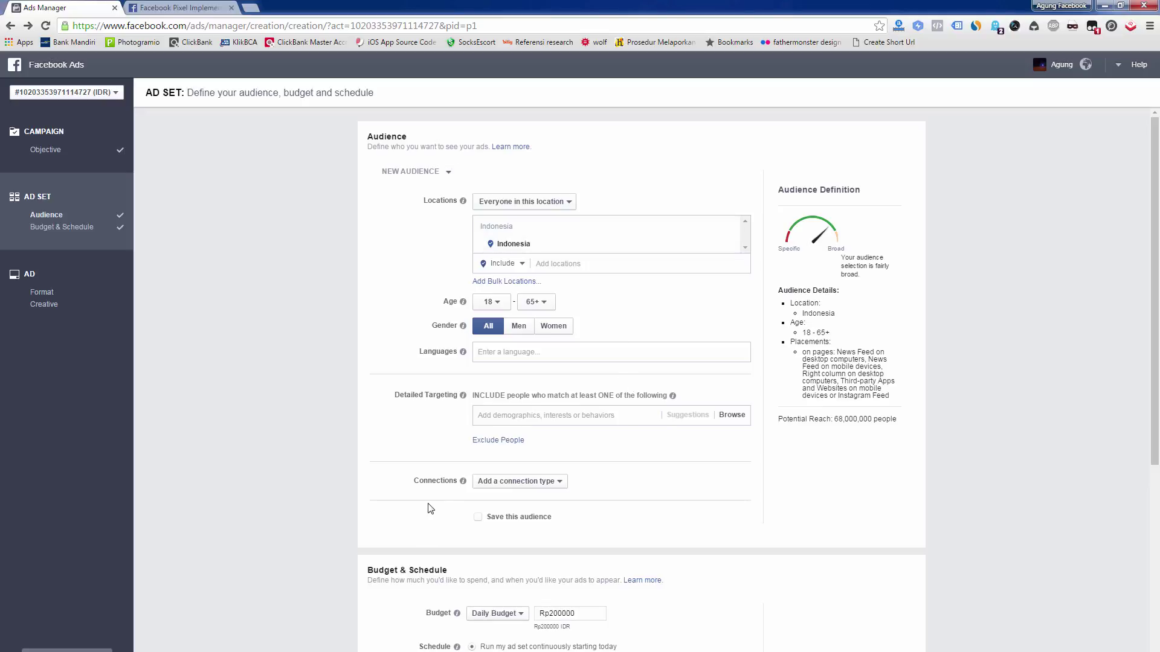
Check what the Save this audience option offers, leave it disabled, and examine the audience's Potential Reach
{"action": "left_click", "coordinate": [478, 519]}
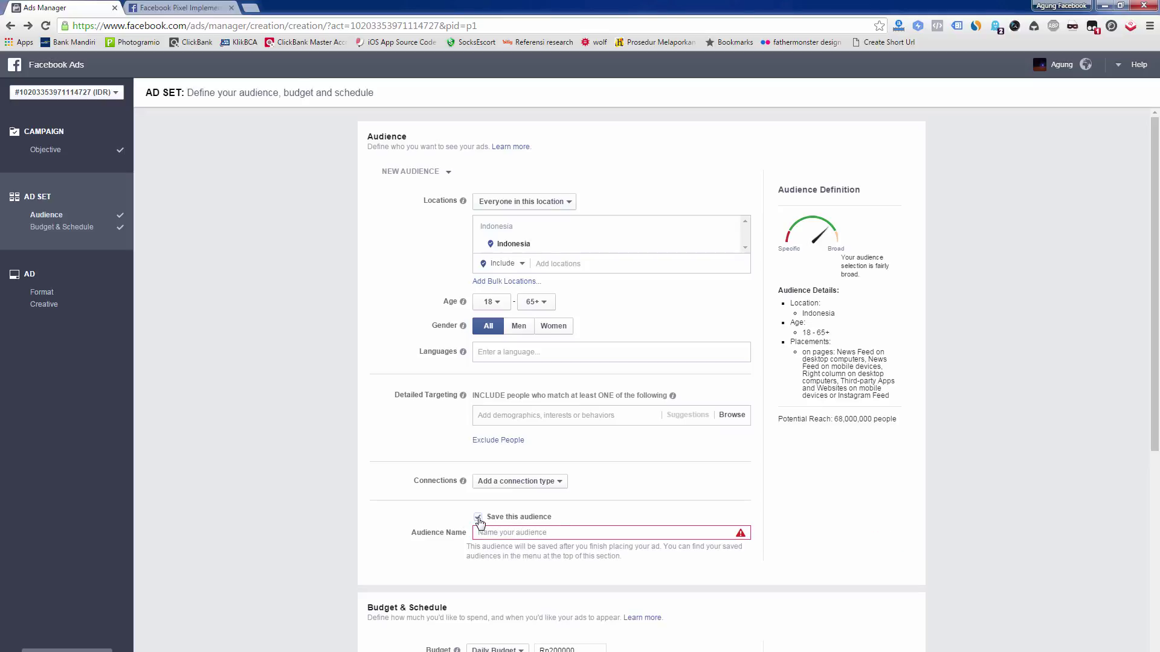
{"action": "left_click", "coordinate": [478, 518]}
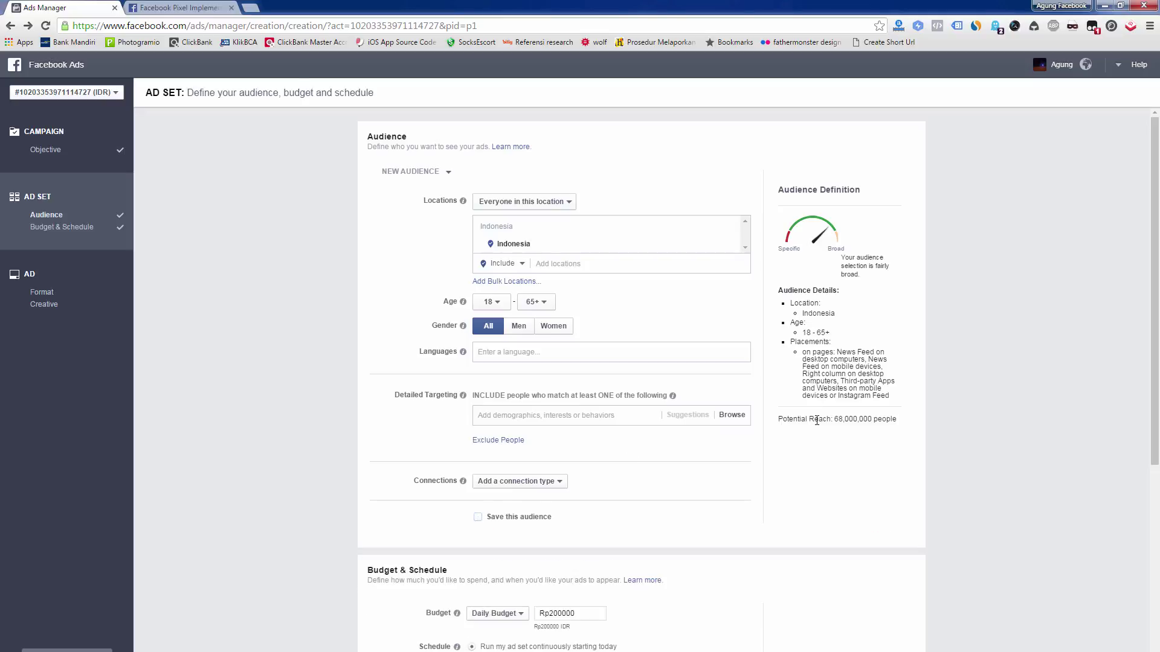
{"action": "left_click_drag", "start_coordinate": [781, 421], "coordinate": [899, 420]}
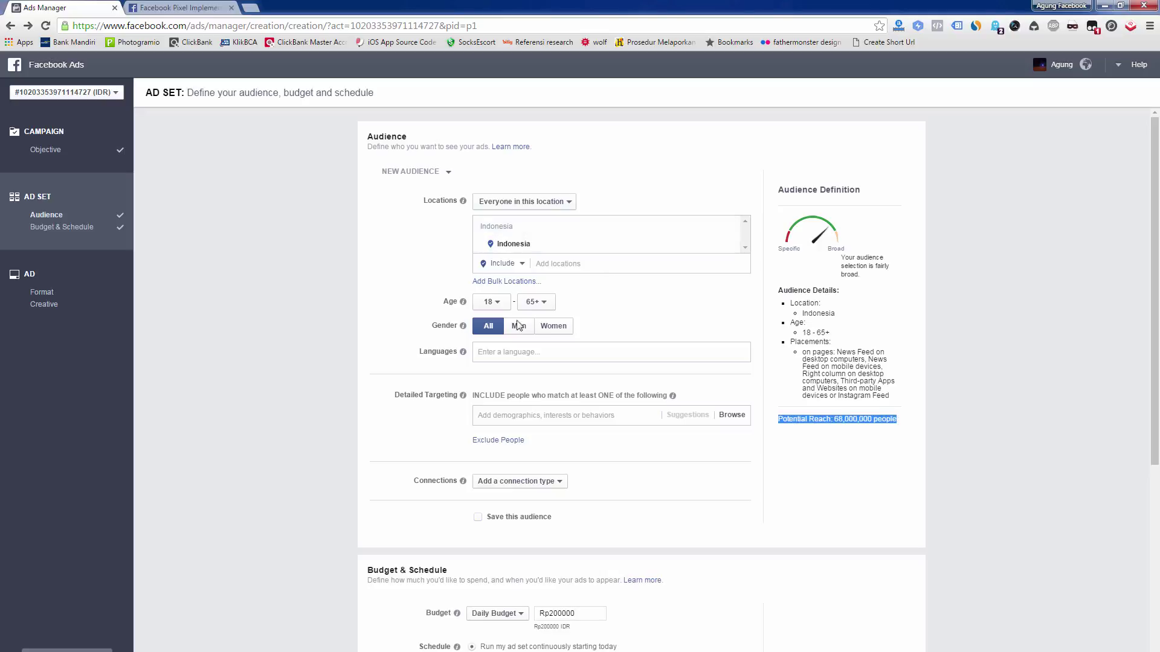
{"action": "left_click", "coordinate": [863, 481]}
Review the Budget & Schedule section and its Optimization for Ad Delivery setting
{"action": "scroll", "coordinate": [753, 470], "scroll_direction": "down", "scroll_amount": 2}
{"action": "scroll", "coordinate": [753, 470], "scroll_direction": "down", "scroll_amount": 1}
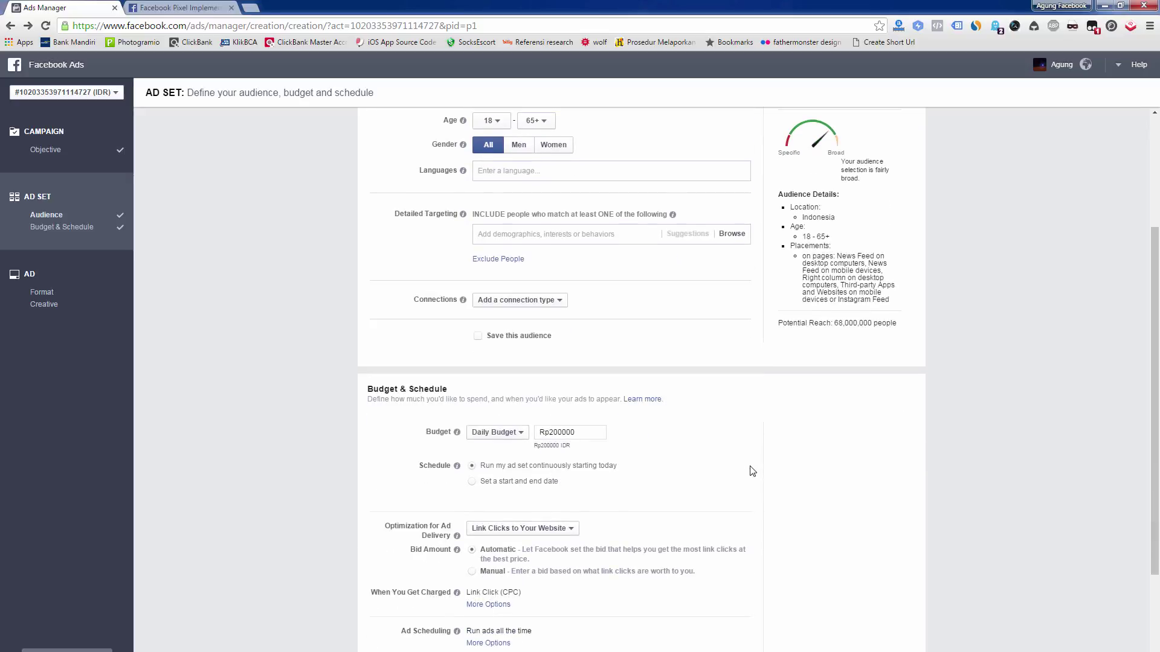
{"action": "left_click_drag", "start_coordinate": [367, 389], "coordinate": [452, 387]}
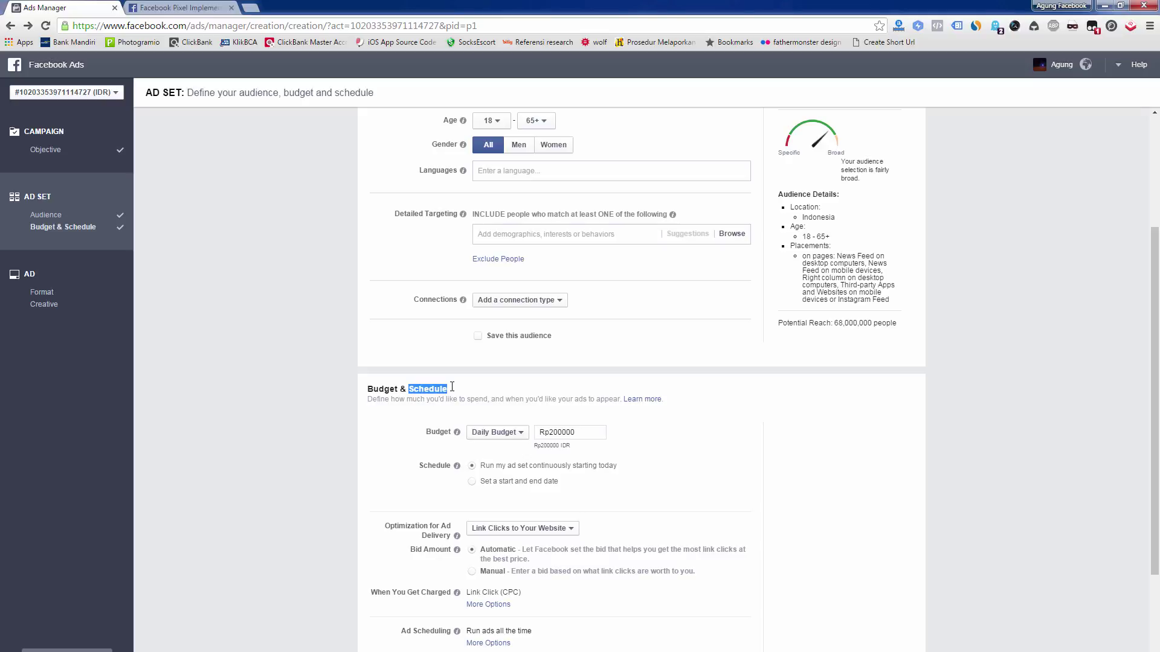
{"action": "scroll", "coordinate": [378, 470], "scroll_direction": "down", "scroll_amount": 1}
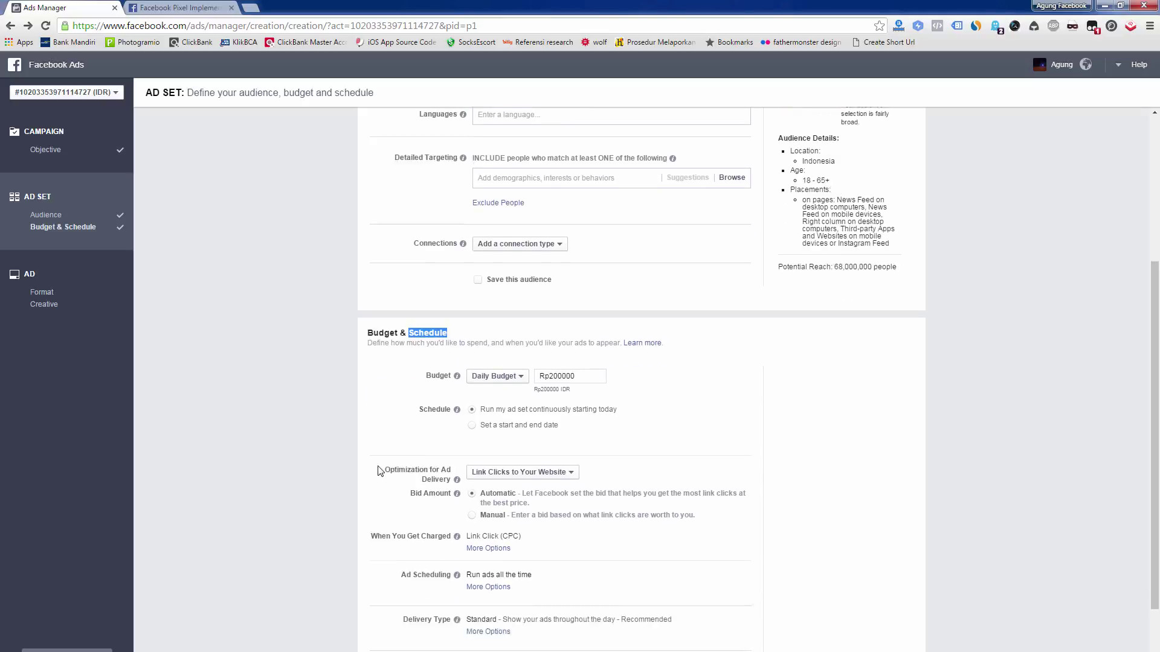
{"action": "left_click_drag", "start_coordinate": [380, 464], "coordinate": [450, 472]}
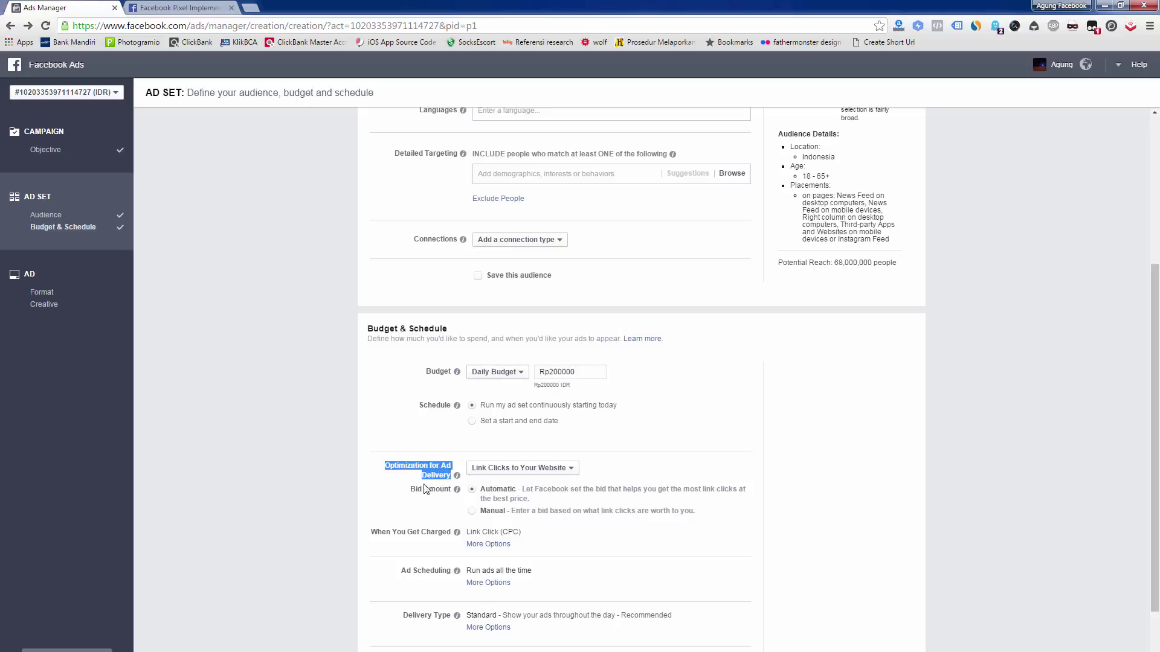
{"action": "left_click", "coordinate": [387, 491]}
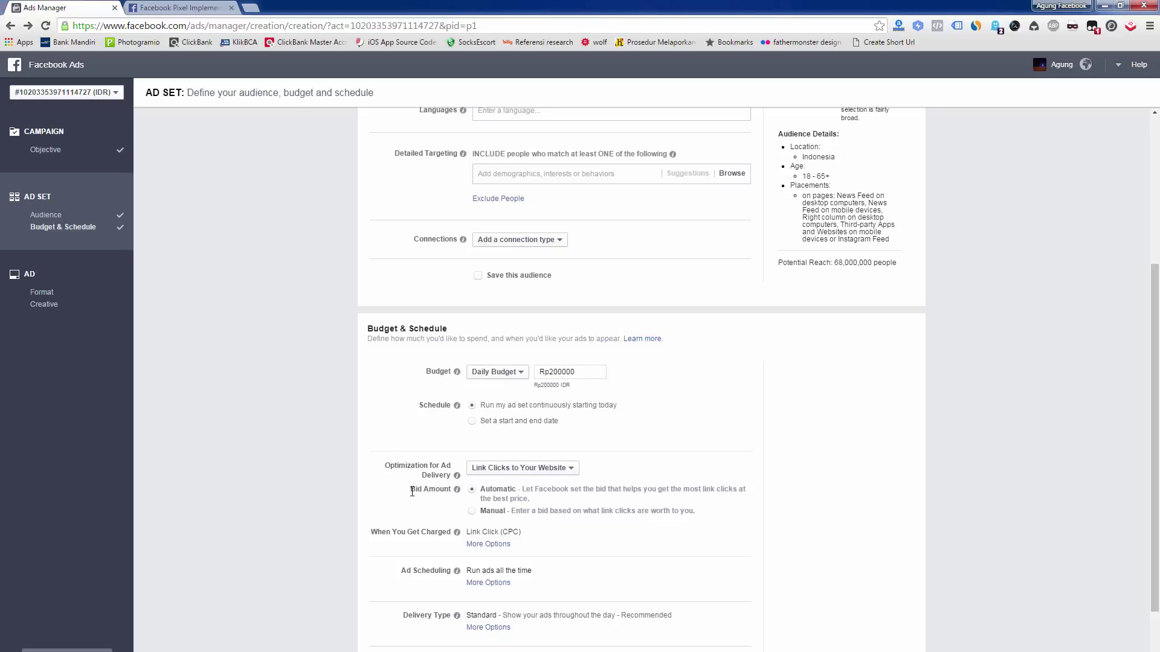
Switch the bid amount to Manual to inspect its bid field, and return it to Automatic
{"action": "left_click_drag", "start_coordinate": [412, 492], "coordinate": [444, 490]}
{"action": "left_click", "coordinate": [418, 514]}
{"action": "left_click", "coordinate": [473, 513]}
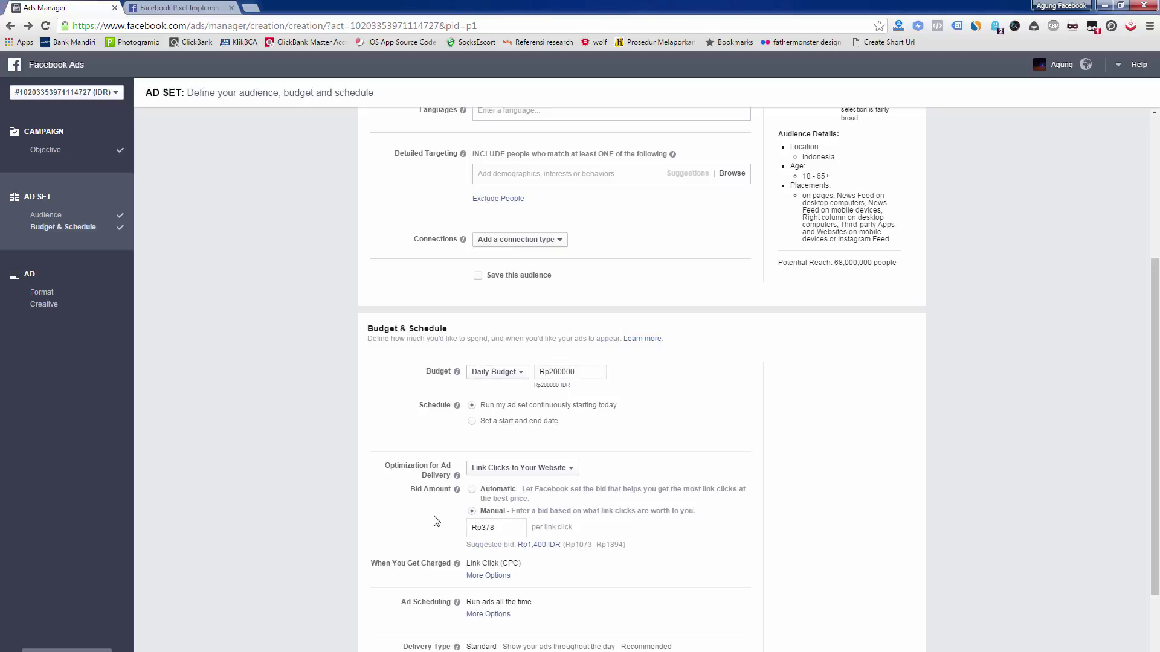
{"action": "left_click", "coordinate": [473, 494]}
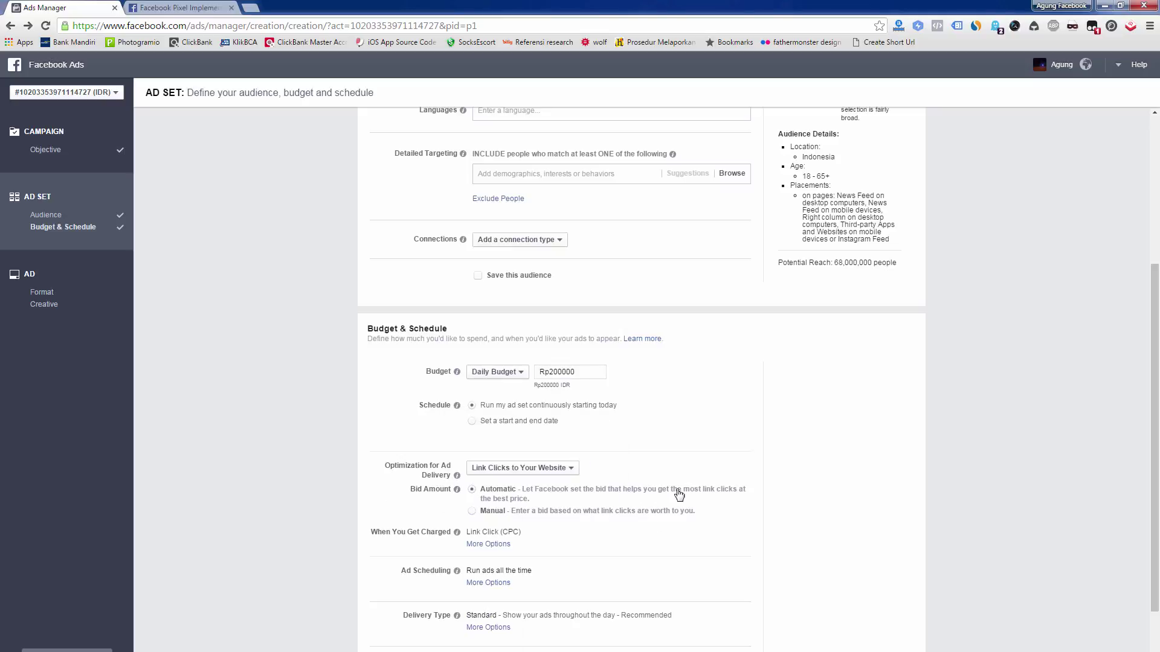
Expand the options for When You Get Charged and choose Link Click (CPC)
{"action": "scroll", "coordinate": [733, 557], "scroll_direction": "down", "scroll_amount": 2}
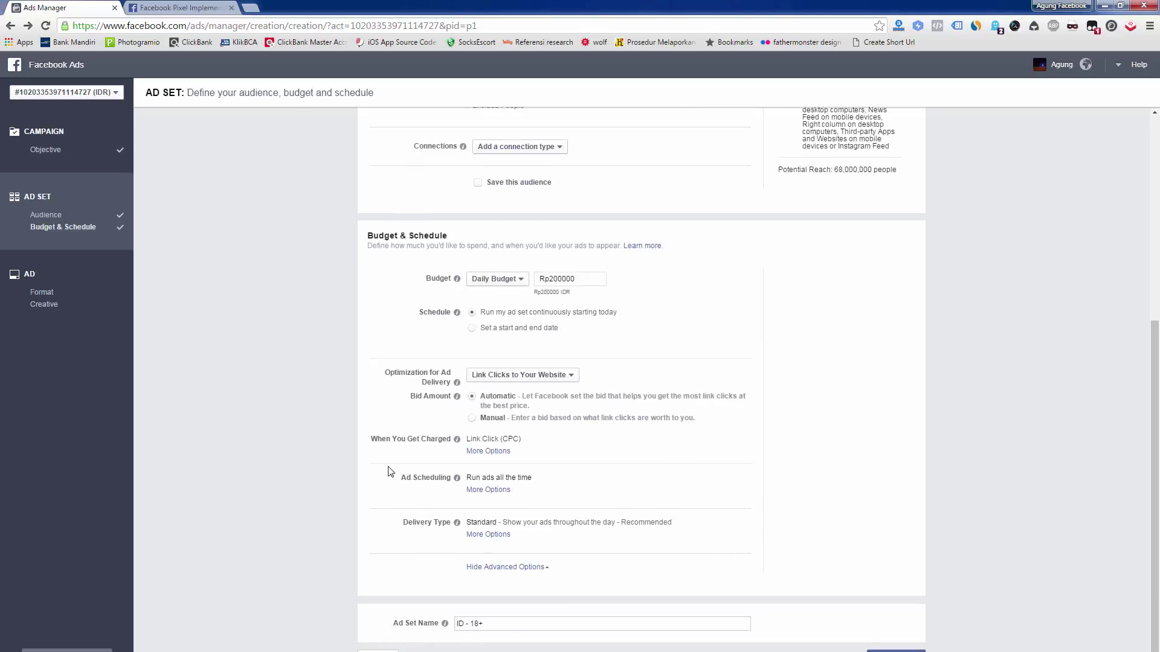
{"action": "left_click_drag", "start_coordinate": [371, 439], "coordinate": [452, 445]}
{"action": "left_click_drag", "start_coordinate": [467, 438], "coordinate": [521, 438]}
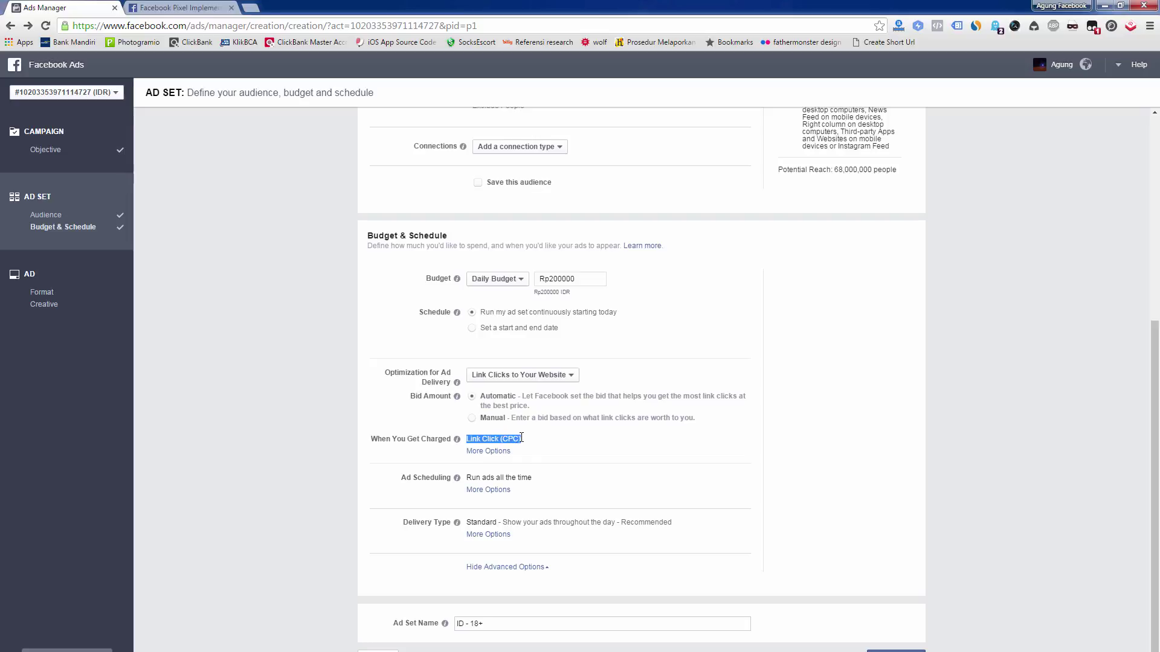
{"action": "left_click", "coordinate": [486, 451]}
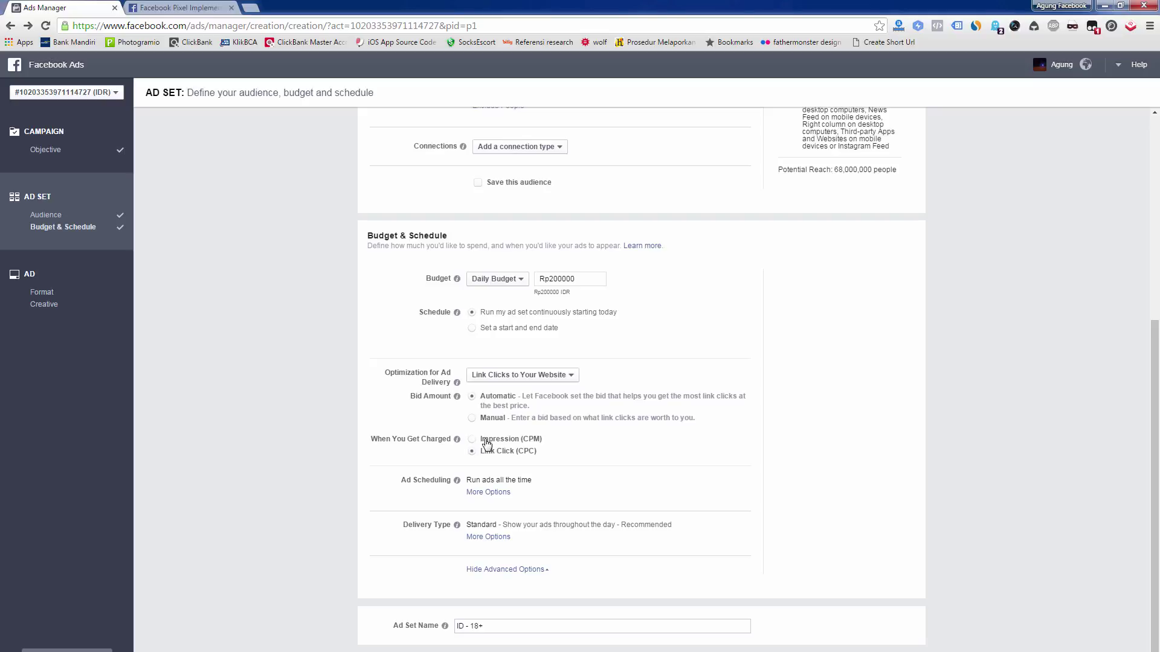
{"action": "left_click", "coordinate": [472, 451]}
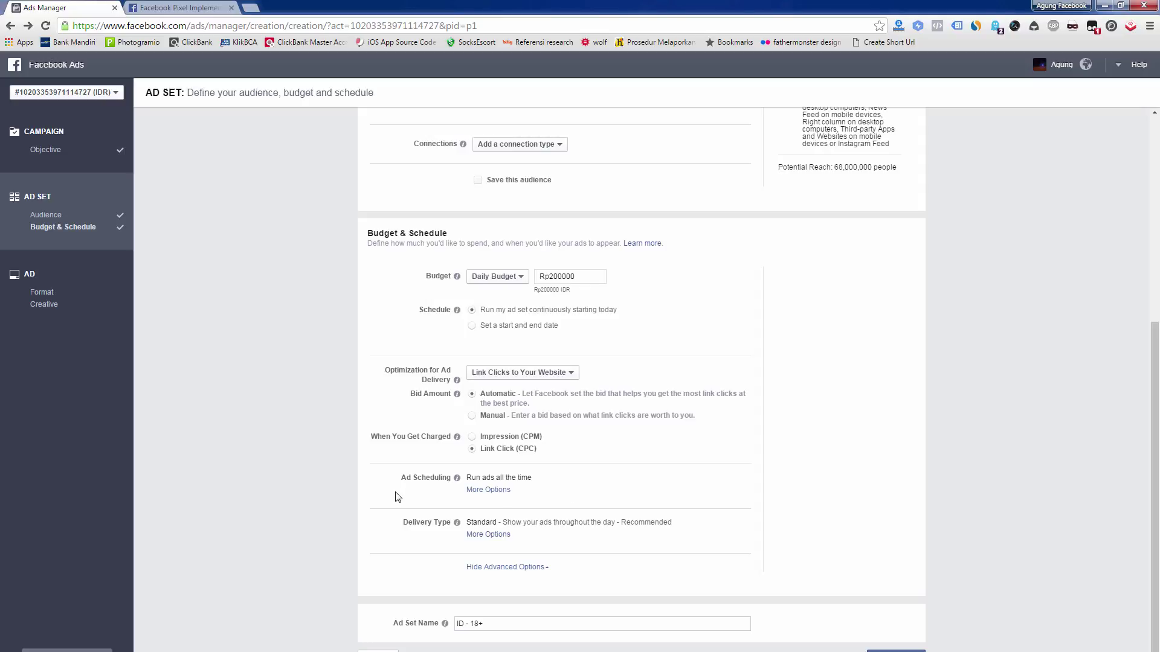
Expand the Ad Scheduling options to examine the choices for running ads
{"action": "mouse_move", "coordinate": [458, 479]}
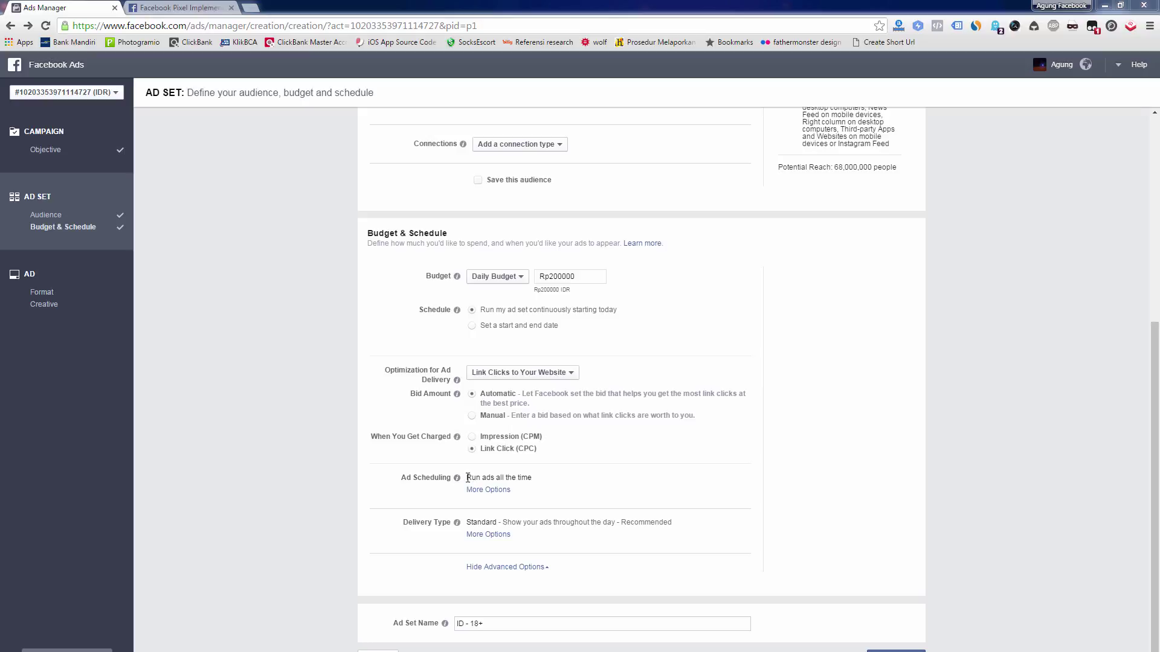
{"action": "left_click_drag", "start_coordinate": [467, 478], "coordinate": [535, 478]}
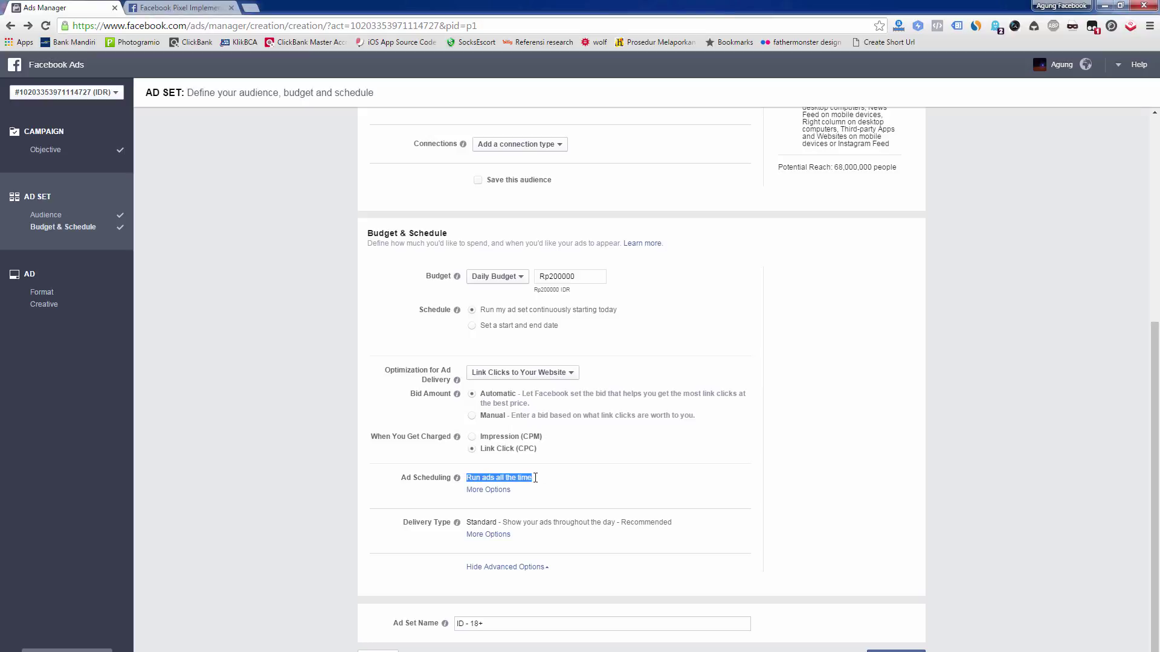
{"action": "left_click", "coordinate": [488, 490]}
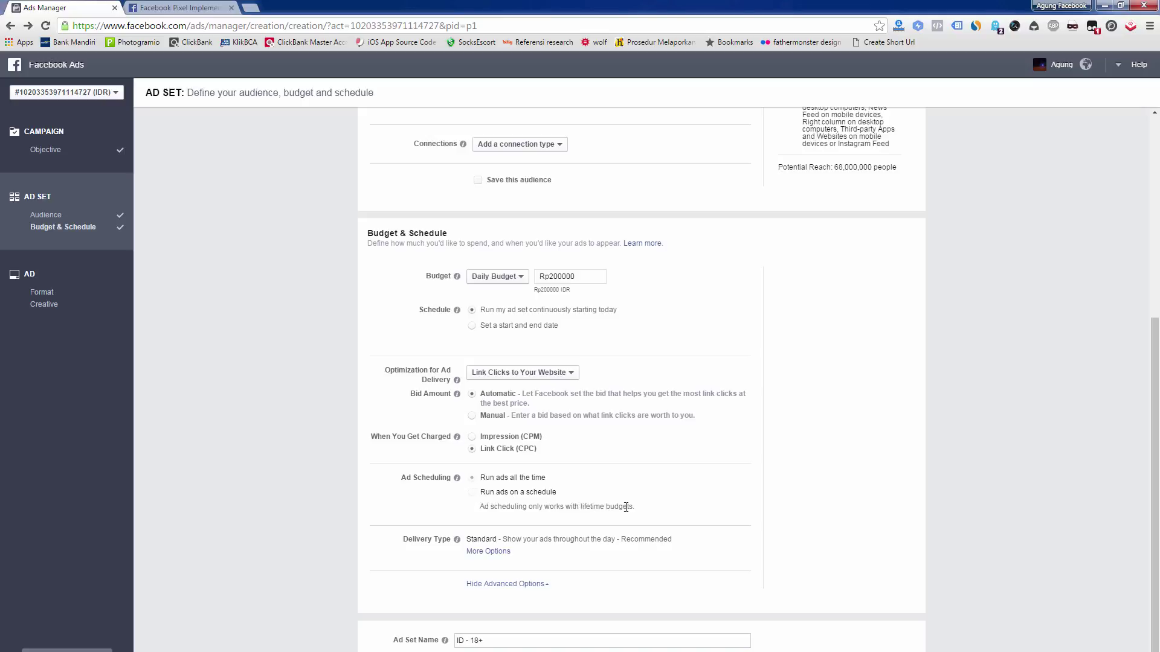
Switch the budget type to Lifetime Budget to view its schedule fields, and return it to Daily Budget
{"action": "left_click", "coordinate": [496, 276]}
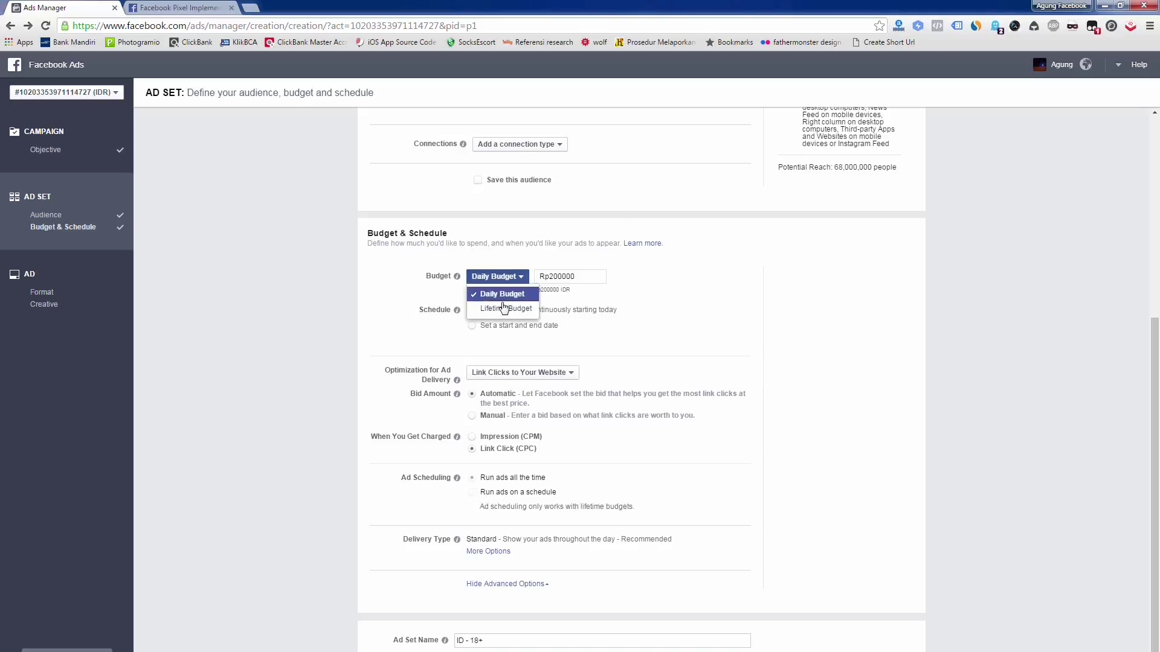
{"action": "left_click", "coordinate": [506, 310]}
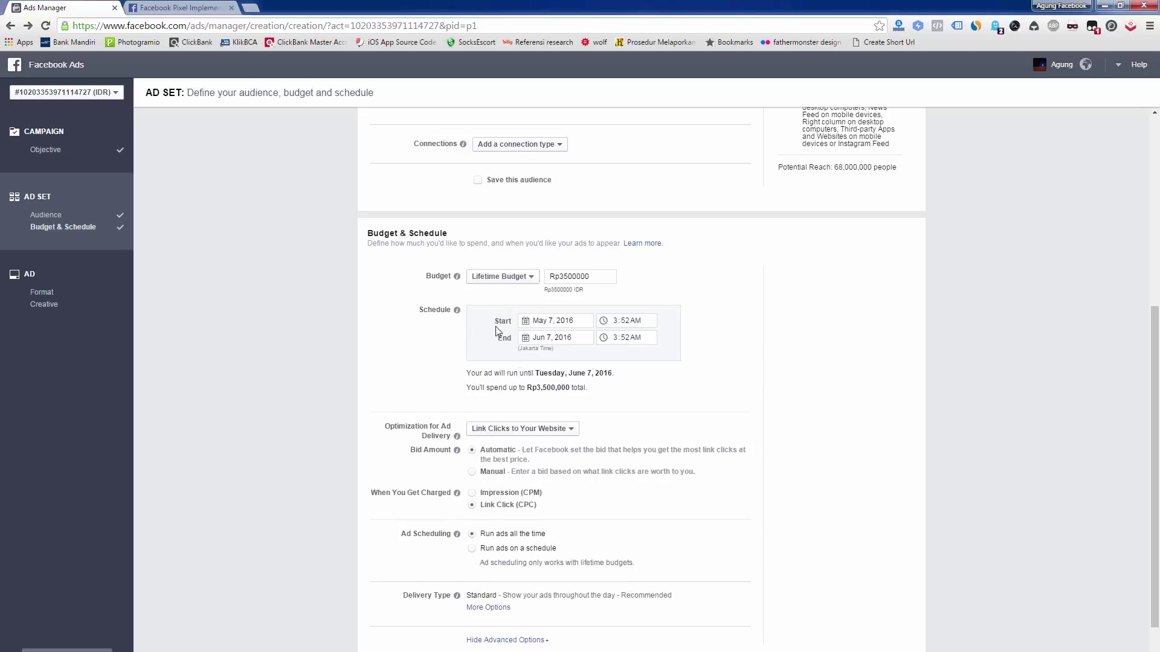
{"action": "left_click", "coordinate": [500, 279]}
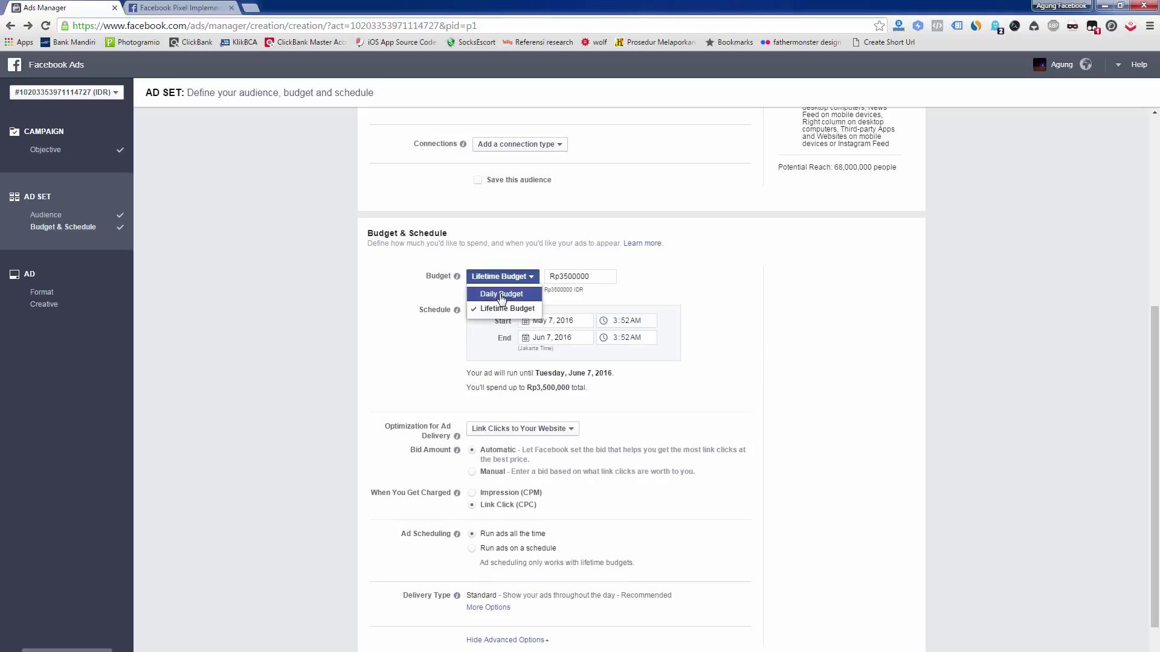
{"action": "left_click", "coordinate": [501, 295]}
{"action": "scroll", "coordinate": [423, 537], "scroll_direction": "down", "scroll_amount": 1}
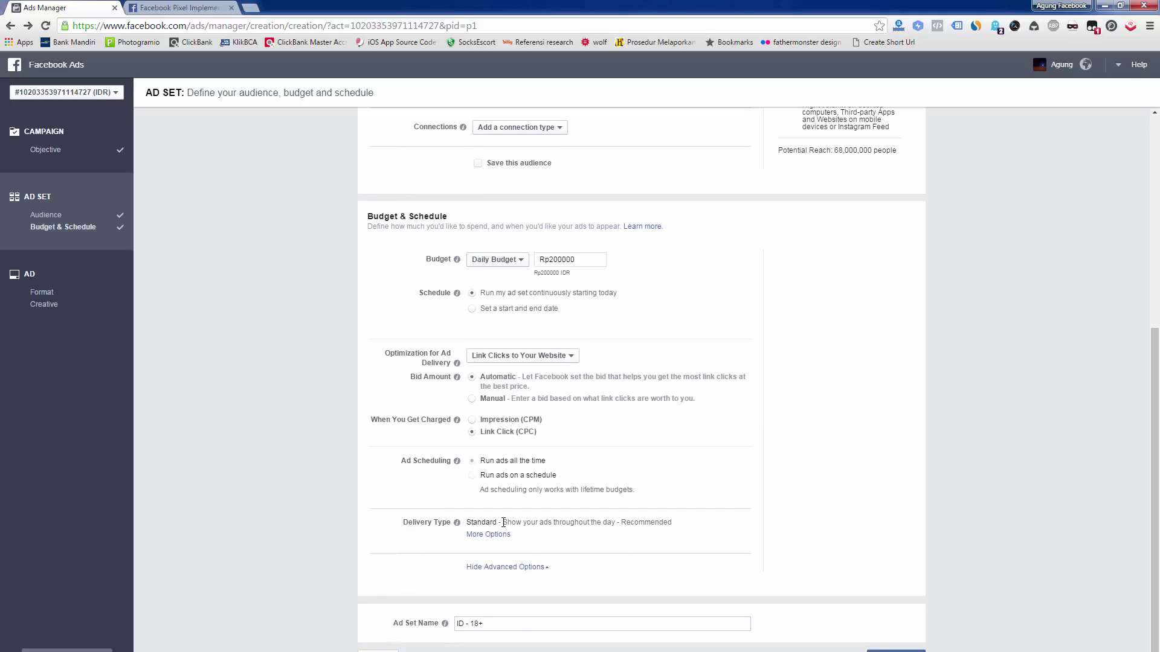
Expand the Delivery Type options and compare the Standard and Accelerated choices against the daily budget
{"action": "left_click_drag", "start_coordinate": [503, 522], "coordinate": [614, 521]}
{"action": "left_click", "coordinate": [500, 535]}
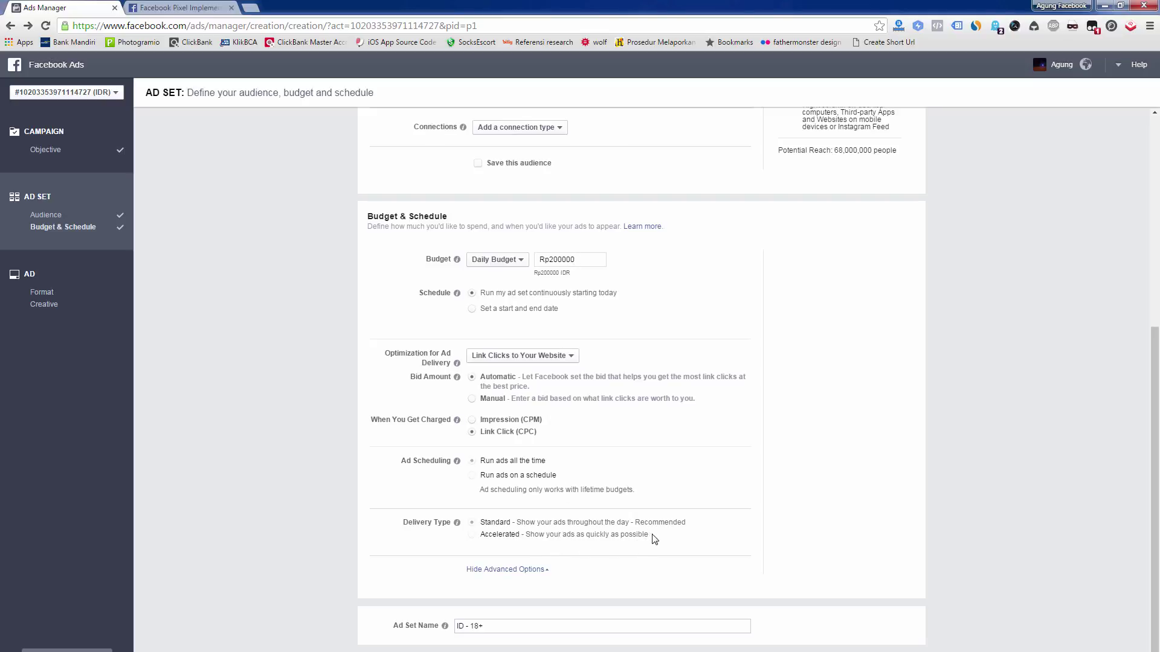
{"action": "left_click_drag", "start_coordinate": [651, 537], "coordinate": [565, 539]}
{"action": "left_click_drag", "start_coordinate": [580, 259], "coordinate": [537, 260]}
{"action": "left_click_drag", "start_coordinate": [481, 525], "coordinate": [513, 525]}
{"action": "left_click", "coordinate": [477, 550]}
Review the Audience section against Budget & Schedule and examine the daily budget amount
{"action": "scroll", "coordinate": [494, 547], "scroll_direction": "up", "scroll_amount": 6}
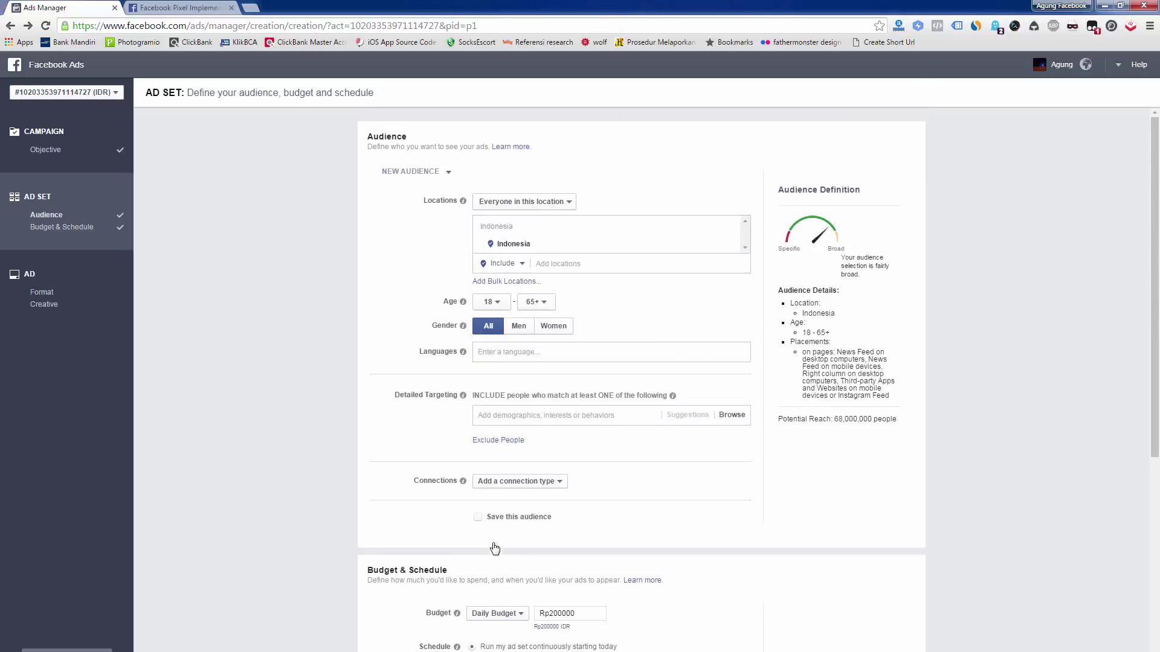
{"action": "scroll", "coordinate": [424, 238], "scroll_direction": "down", "scroll_amount": 6}
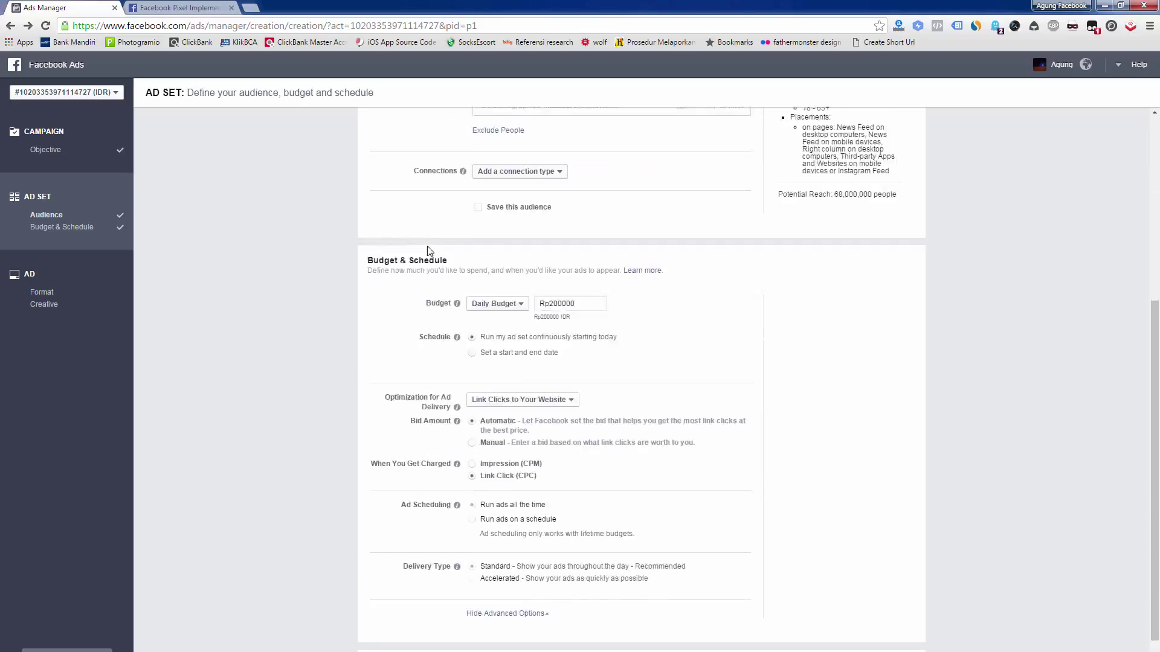
{"action": "scroll", "coordinate": [662, 440], "scroll_direction": "up", "scroll_amount": 6}
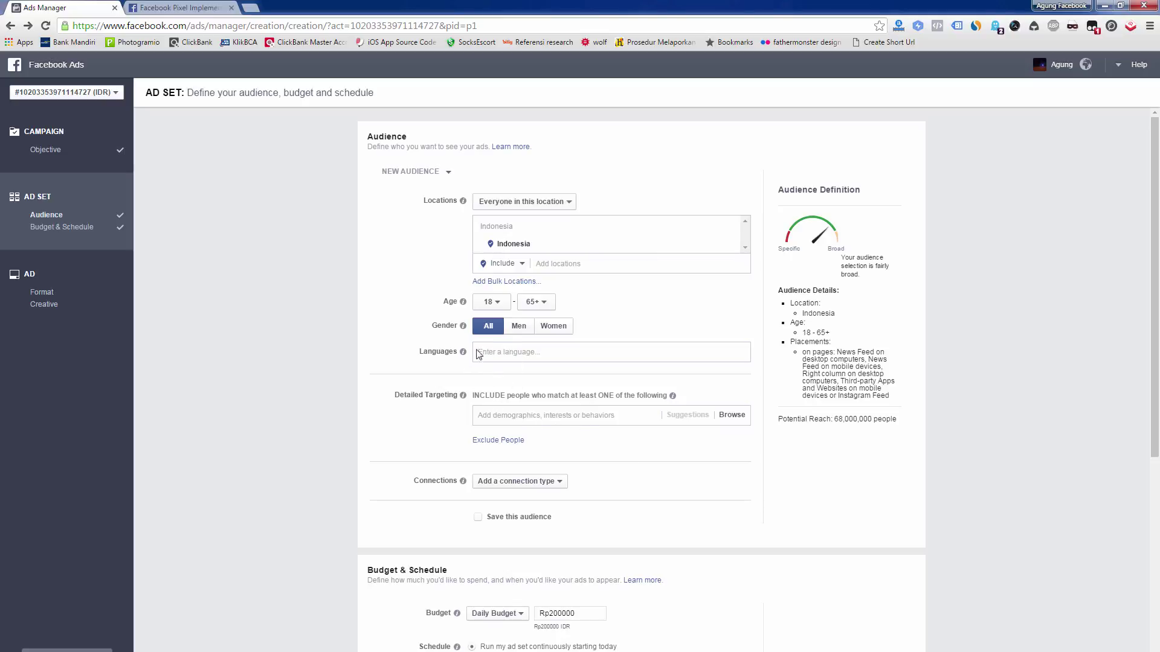
{"action": "scroll", "coordinate": [676, 553], "scroll_direction": "down", "scroll_amount": 3}
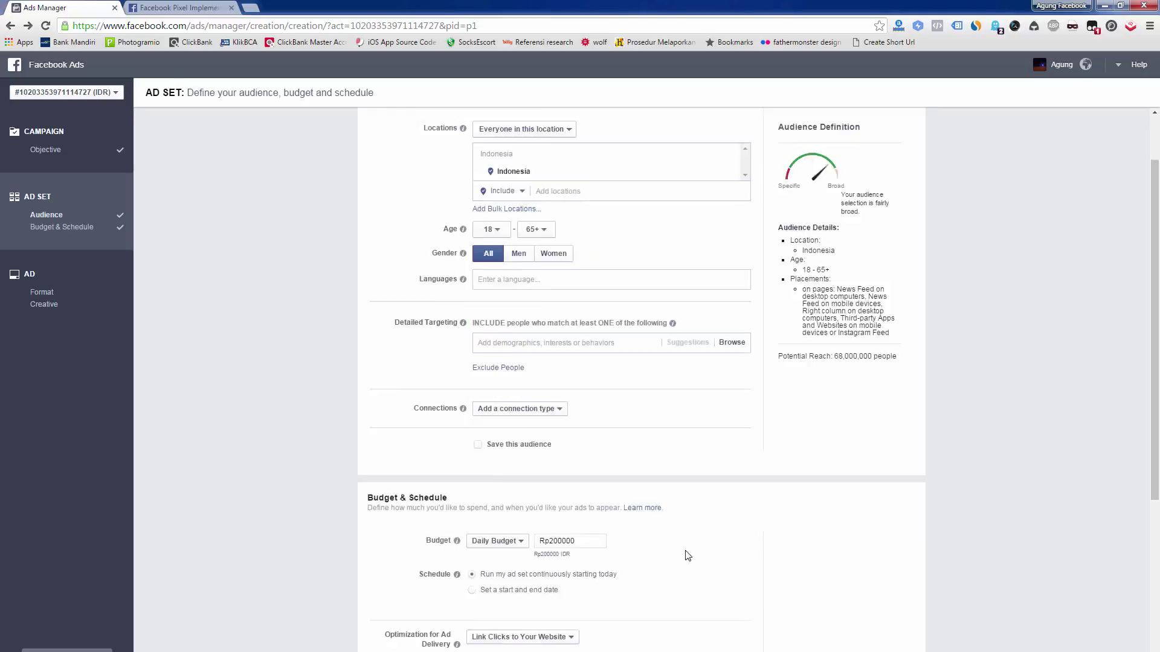
{"action": "double_click", "coordinate": [590, 431]}
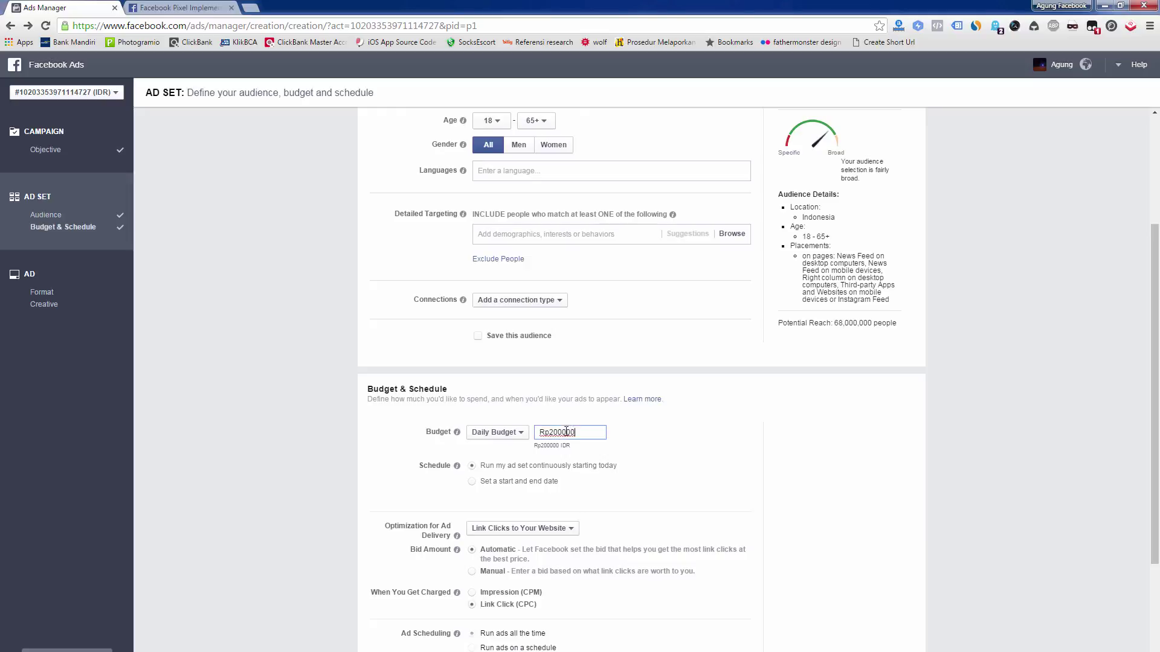
{"action": "left_click", "coordinate": [833, 487]}
{"action": "left_click_drag", "start_coordinate": [584, 431], "coordinate": [540, 437]}
{"action": "left_click", "coordinate": [705, 447]}
Review the whole ad set from audience targeting through bidding, charging, ad scheduling and delivery type
{"action": "scroll", "coordinate": [705, 447], "scroll_direction": "down", "scroll_amount": 3}
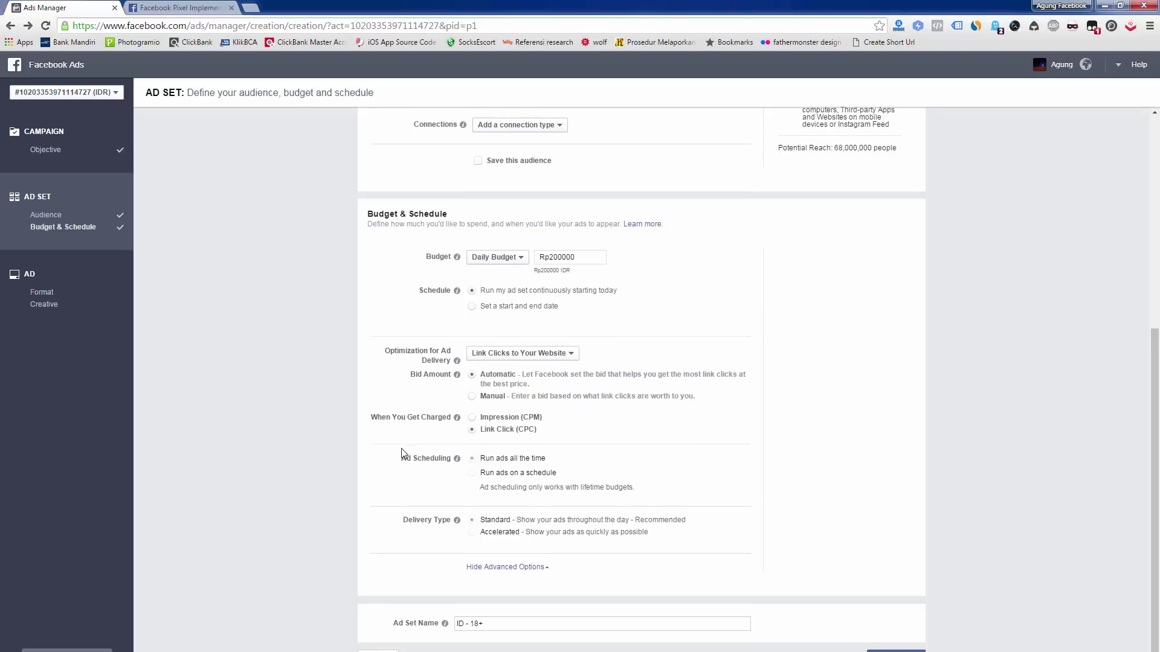
{"action": "scroll", "coordinate": [401, 453], "scroll_direction": "up", "scroll_amount": 6}
{"action": "scroll", "coordinate": [404, 453], "scroll_direction": "down", "scroll_amount": 6}
{"action": "scroll", "coordinate": [598, 616], "scroll_direction": "up", "scroll_amount": 6}
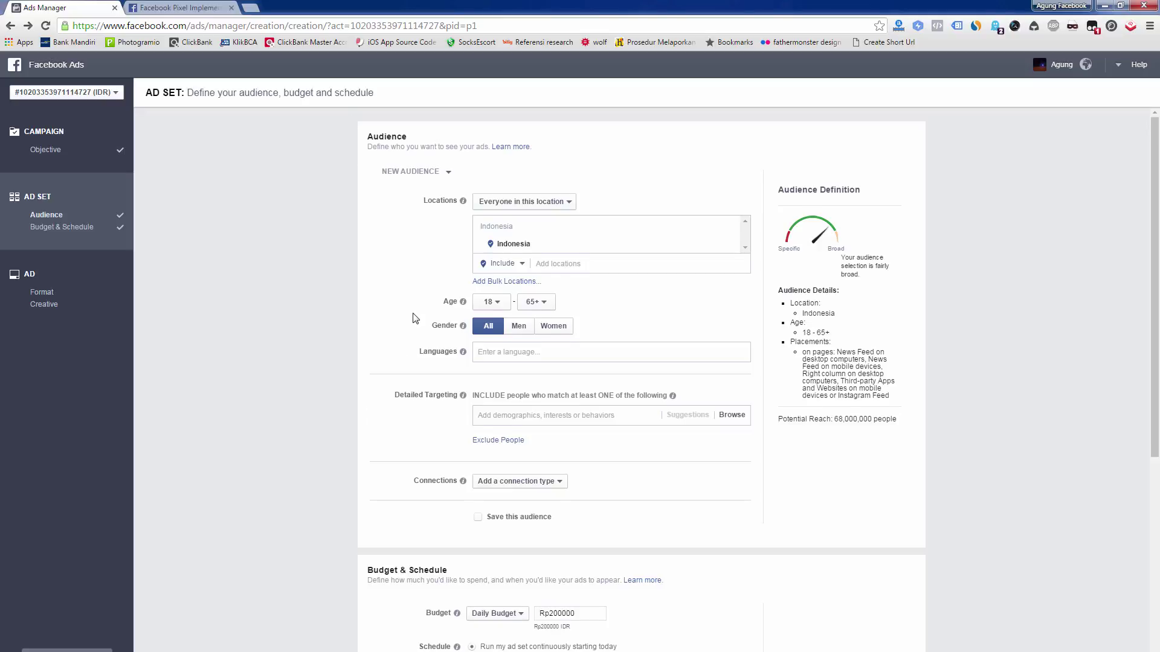
{"action": "scroll", "coordinate": [417, 321], "scroll_direction": "down", "scroll_amount": 6}
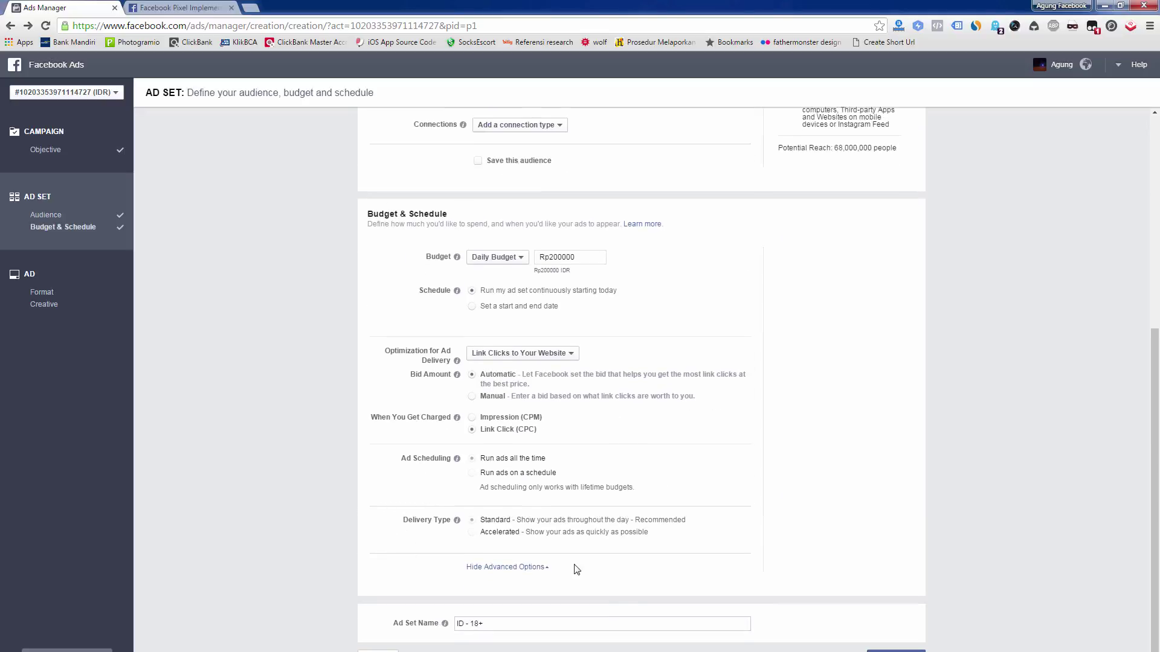
{"action": "scroll", "coordinate": [738, 551], "scroll_direction": "up", "scroll_amount": 2}
{"action": "scroll", "coordinate": [735, 551], "scroll_direction": "up", "scroll_amount": 4}
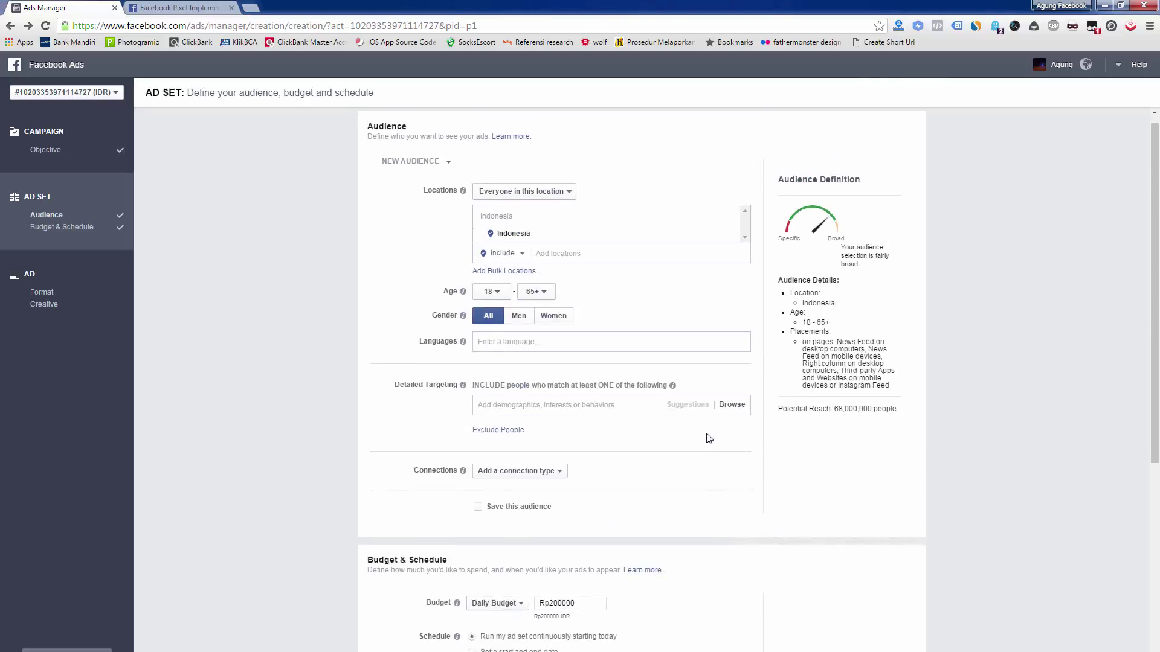
{"action": "scroll", "coordinate": [708, 435], "scroll_direction": "down", "scroll_amount": 6}
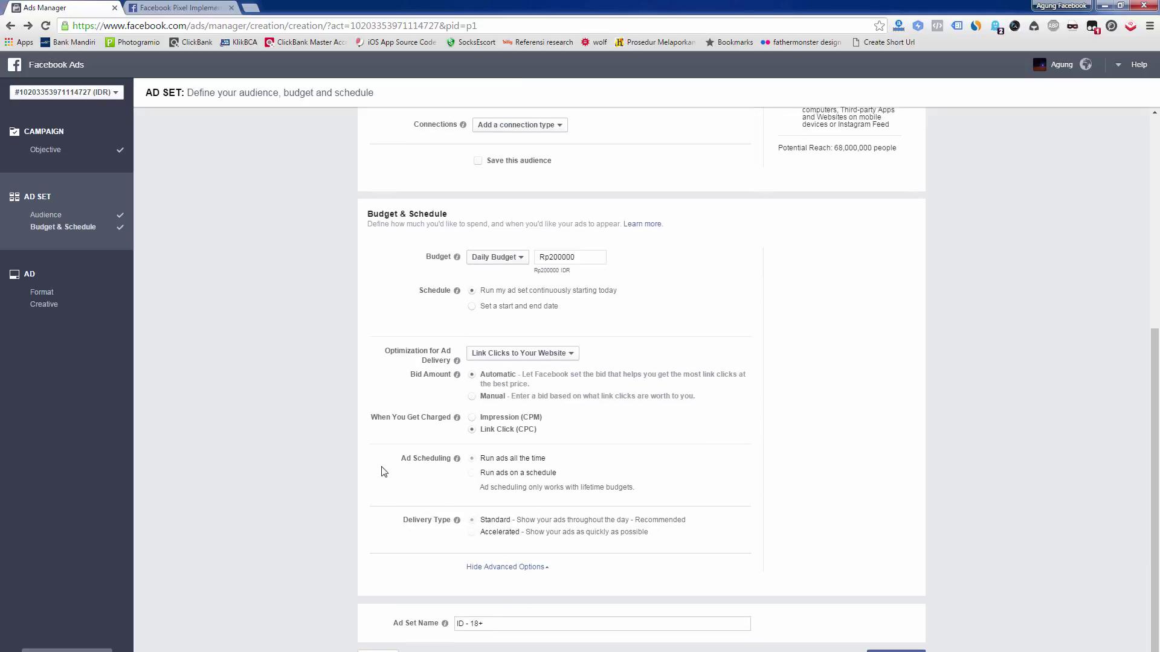